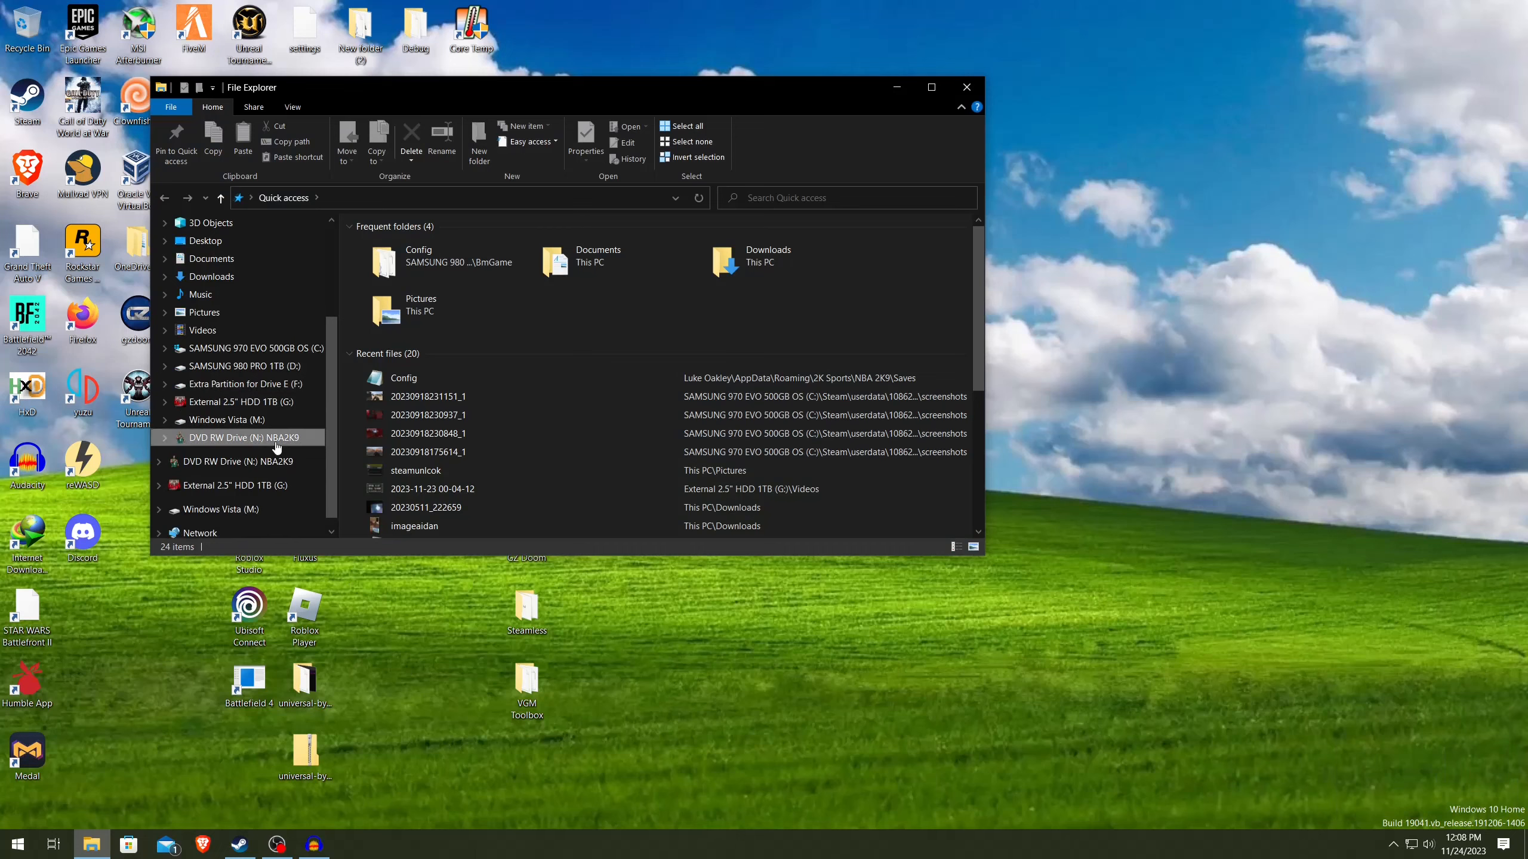
Open the NBA2K9 disc in DVD RW Drive (N:) and look through its files.
{"action": "scroll", "coordinate": [512, 445], "scroll_direction": "down", "scroll_amount": 7}
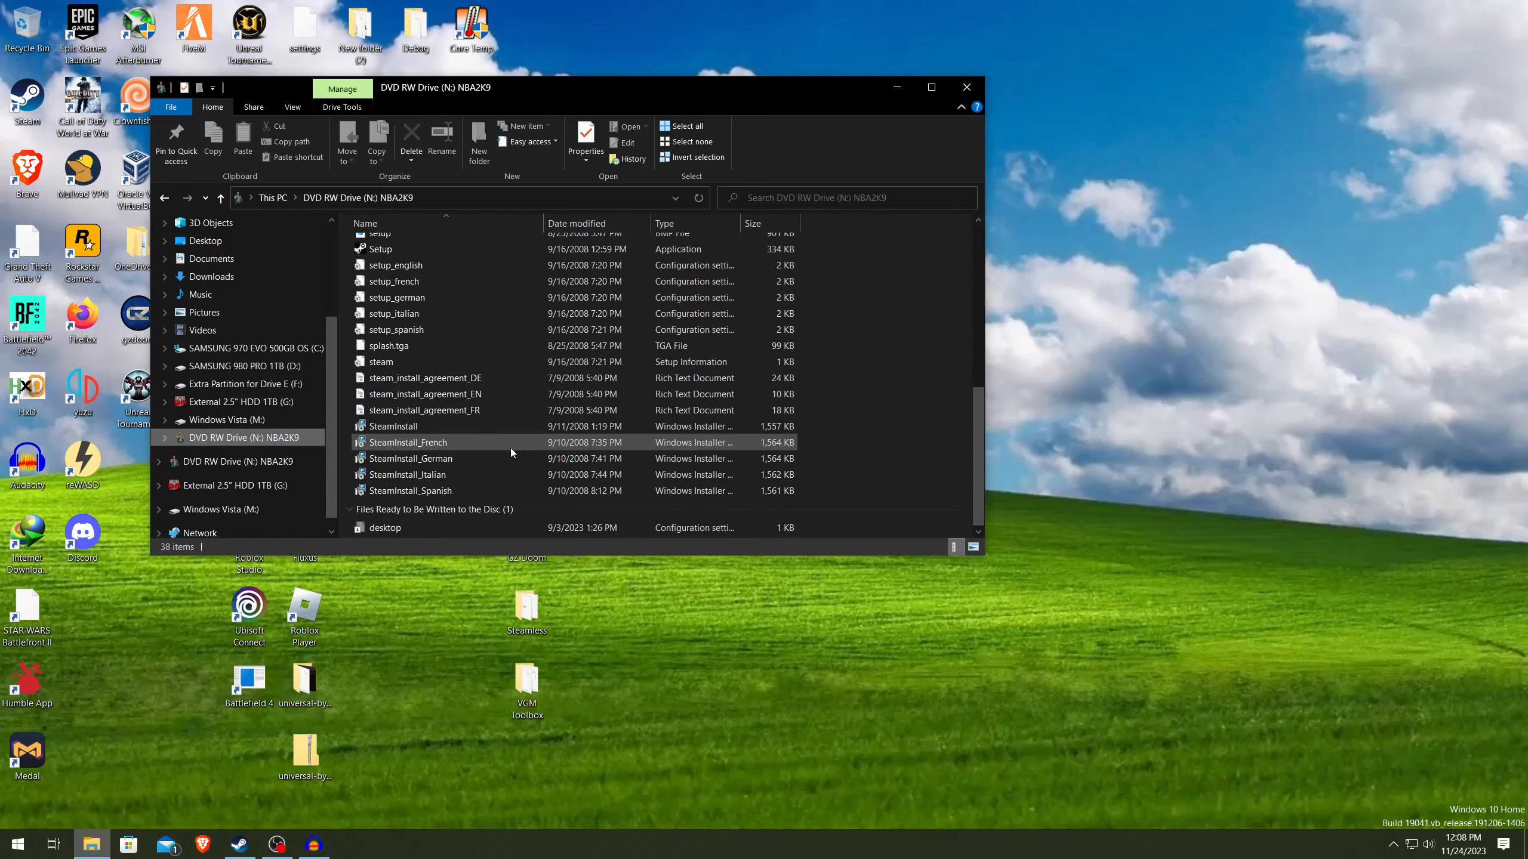
{"action": "scroll", "coordinate": [511, 447], "scroll_direction": "up", "scroll_amount": 10}
{"action": "key", "text": "super"}
{"action": "type", "text": "pho"}
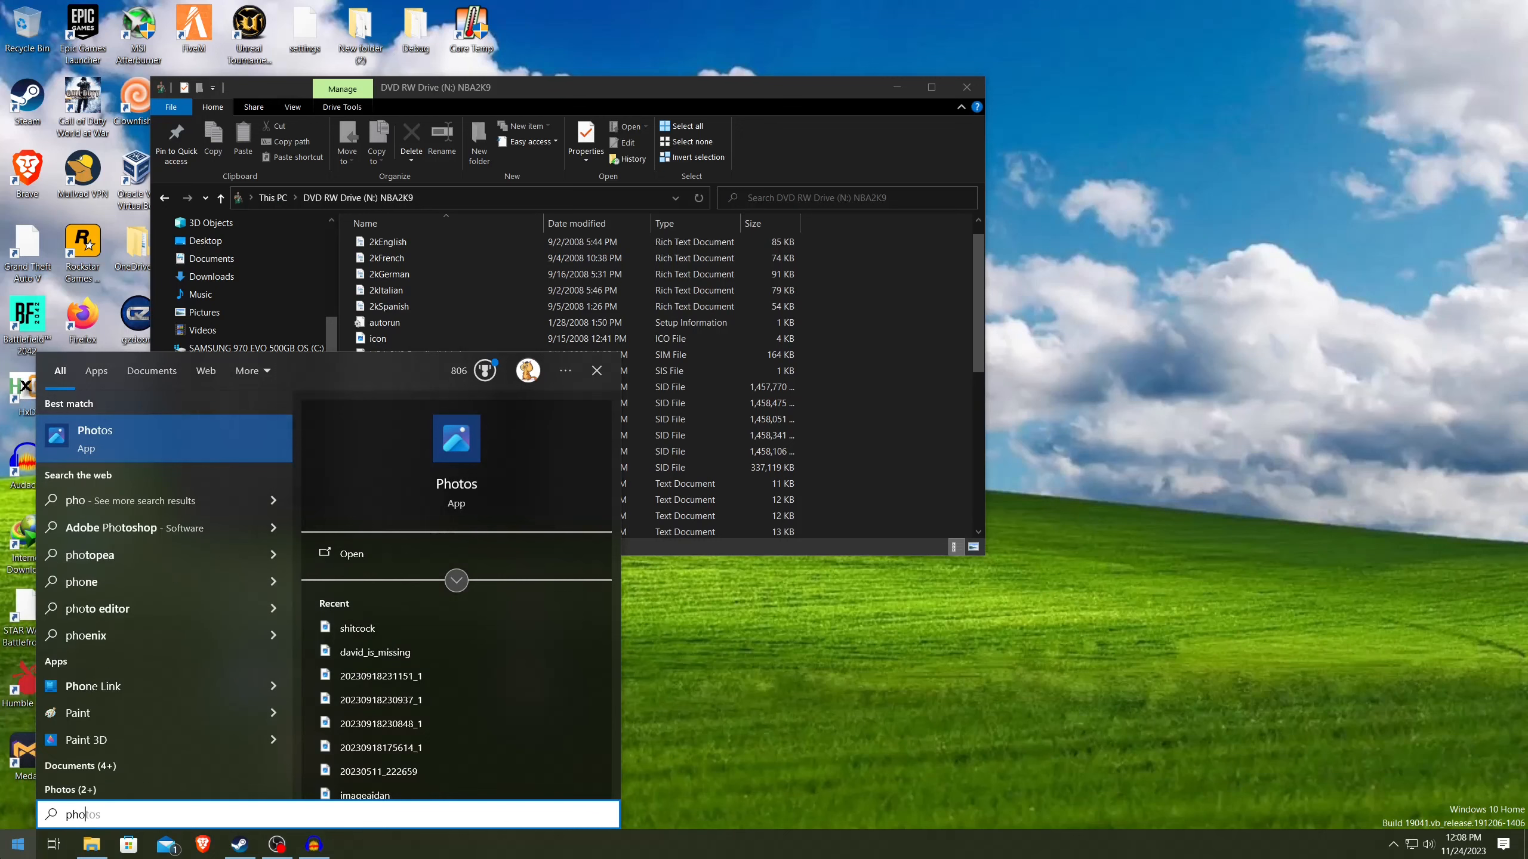
{"action": "key", "text": "Escape"}
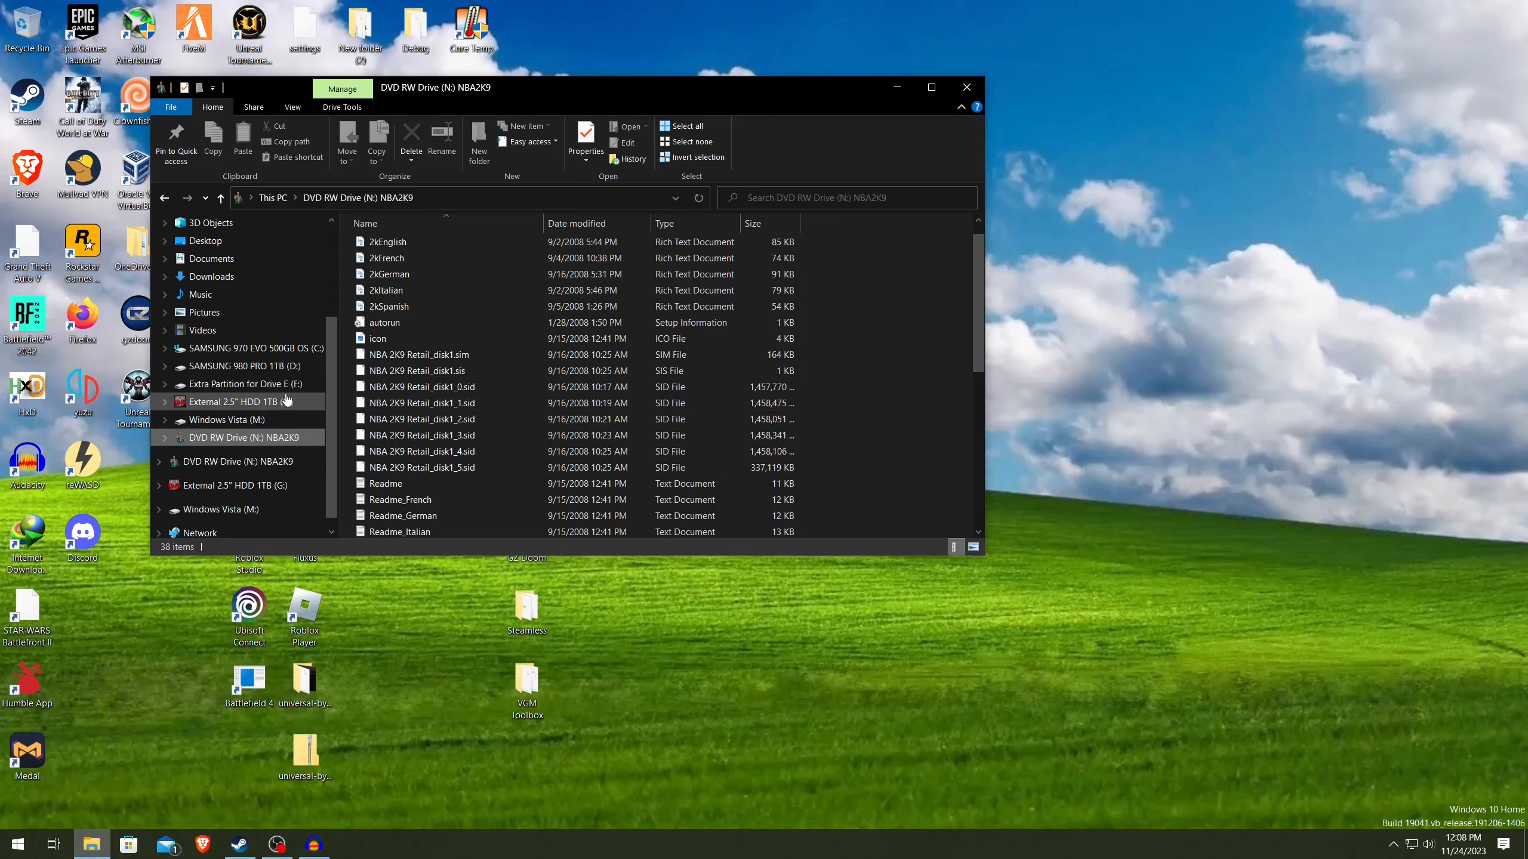
Examine the NBA 2K9 Retail_disk1 SID archive files on the disc and their sizes.
{"action": "scroll", "coordinate": [276, 368], "scroll_direction": "up", "scroll_amount": 2}
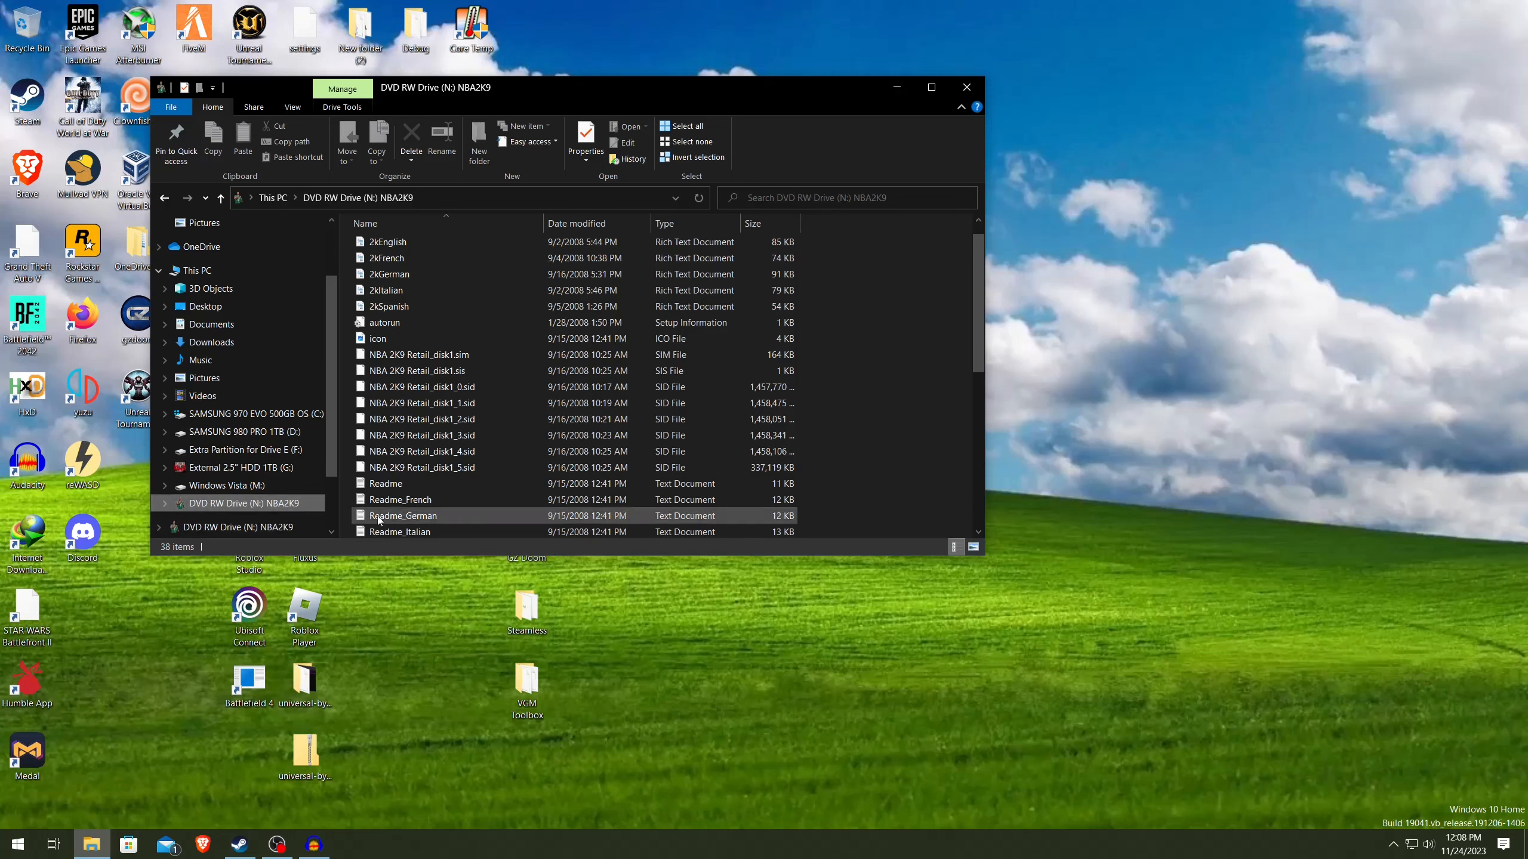
{"action": "left_click", "coordinate": [460, 404]}
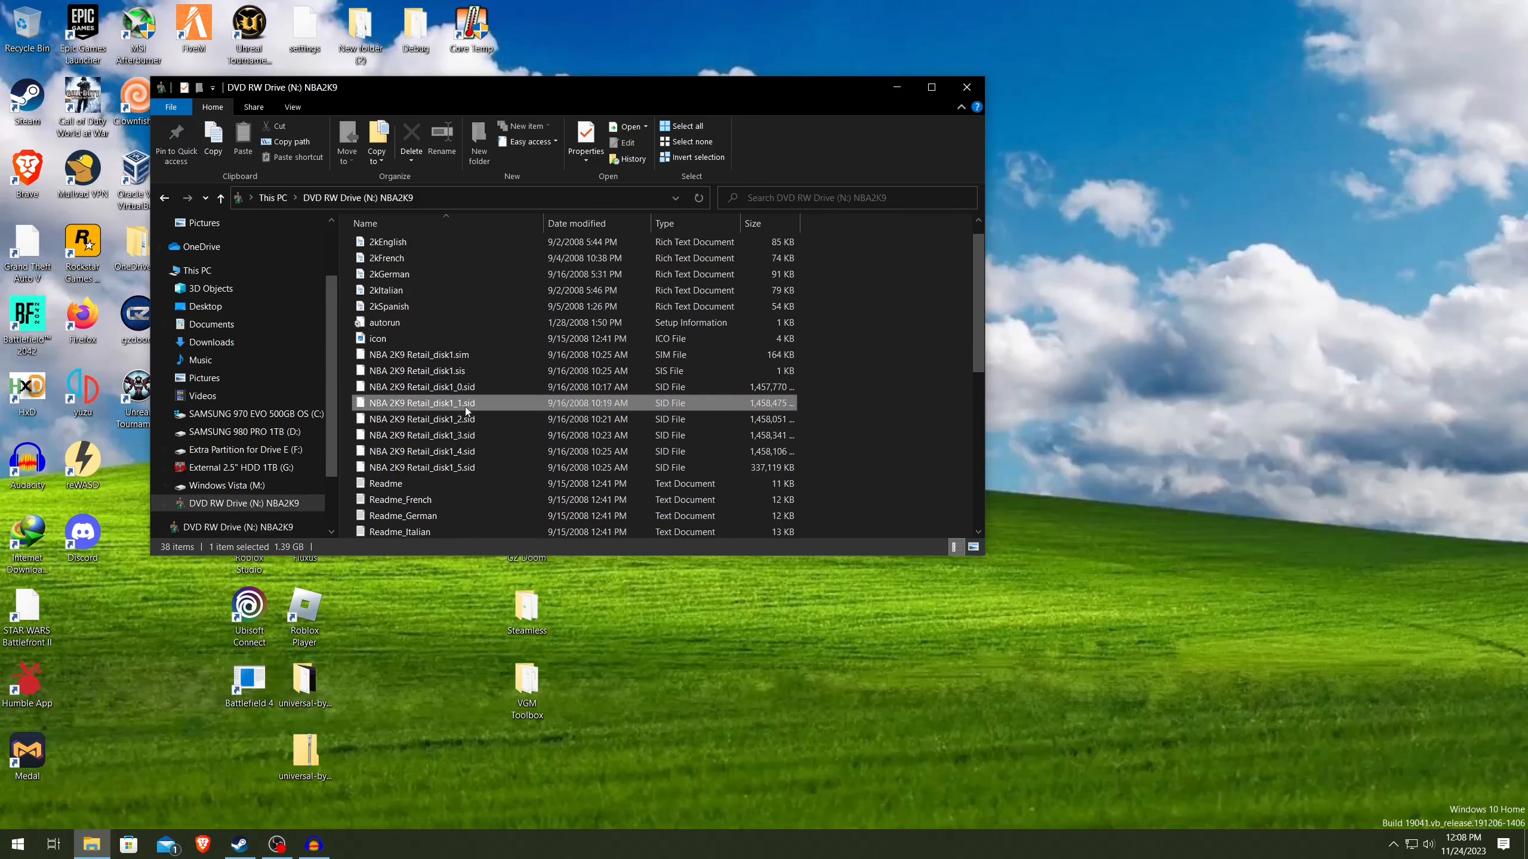
{"action": "left_click", "coordinate": [463, 386]}
{"action": "left_click", "coordinate": [454, 451]}
{"action": "left_click", "coordinate": [454, 469]}
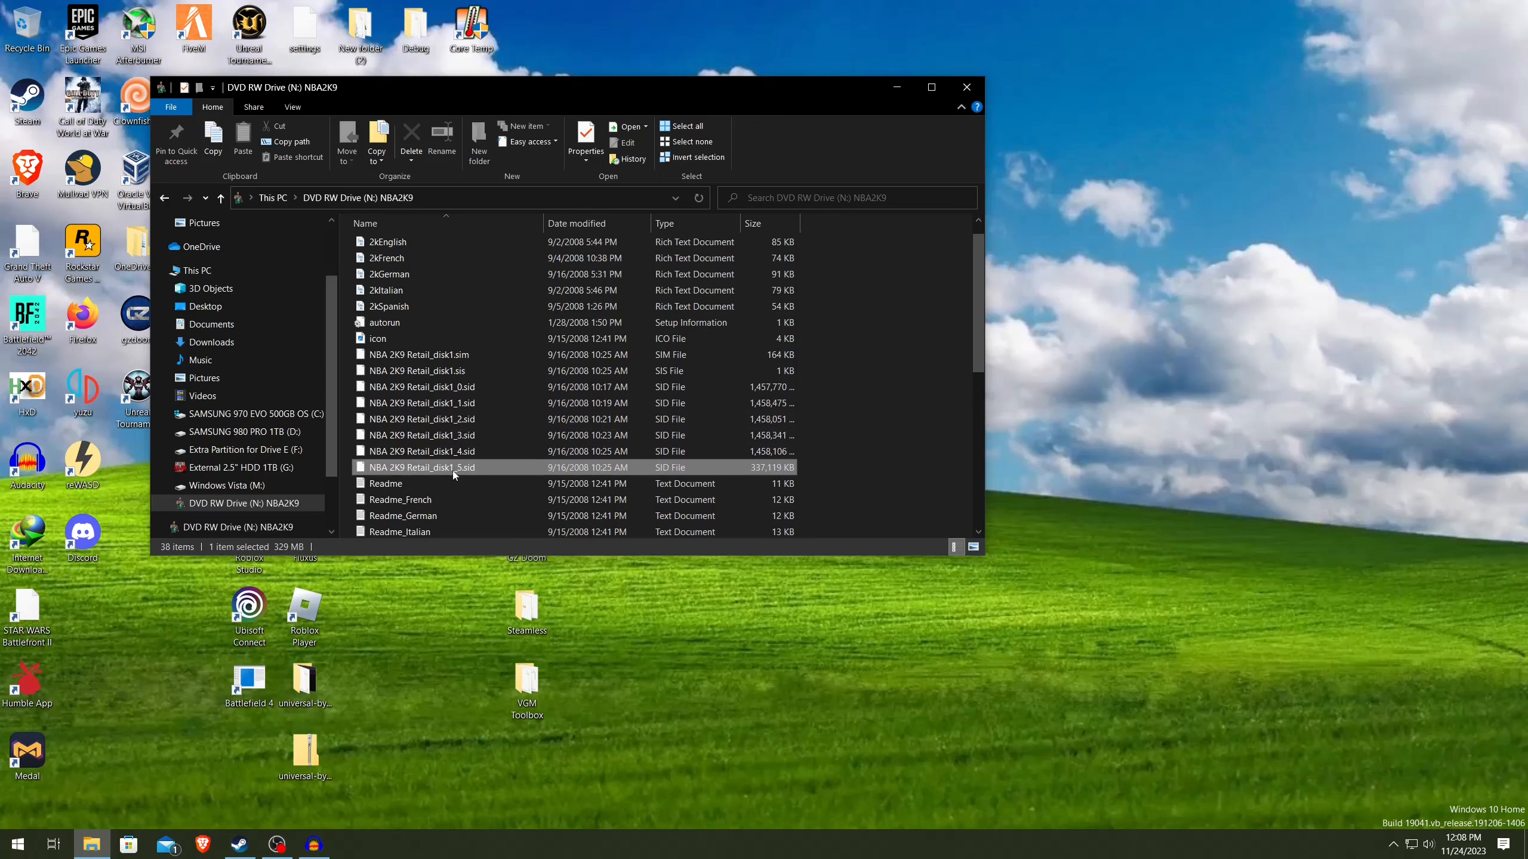
{"action": "left_click", "coordinate": [451, 455]}
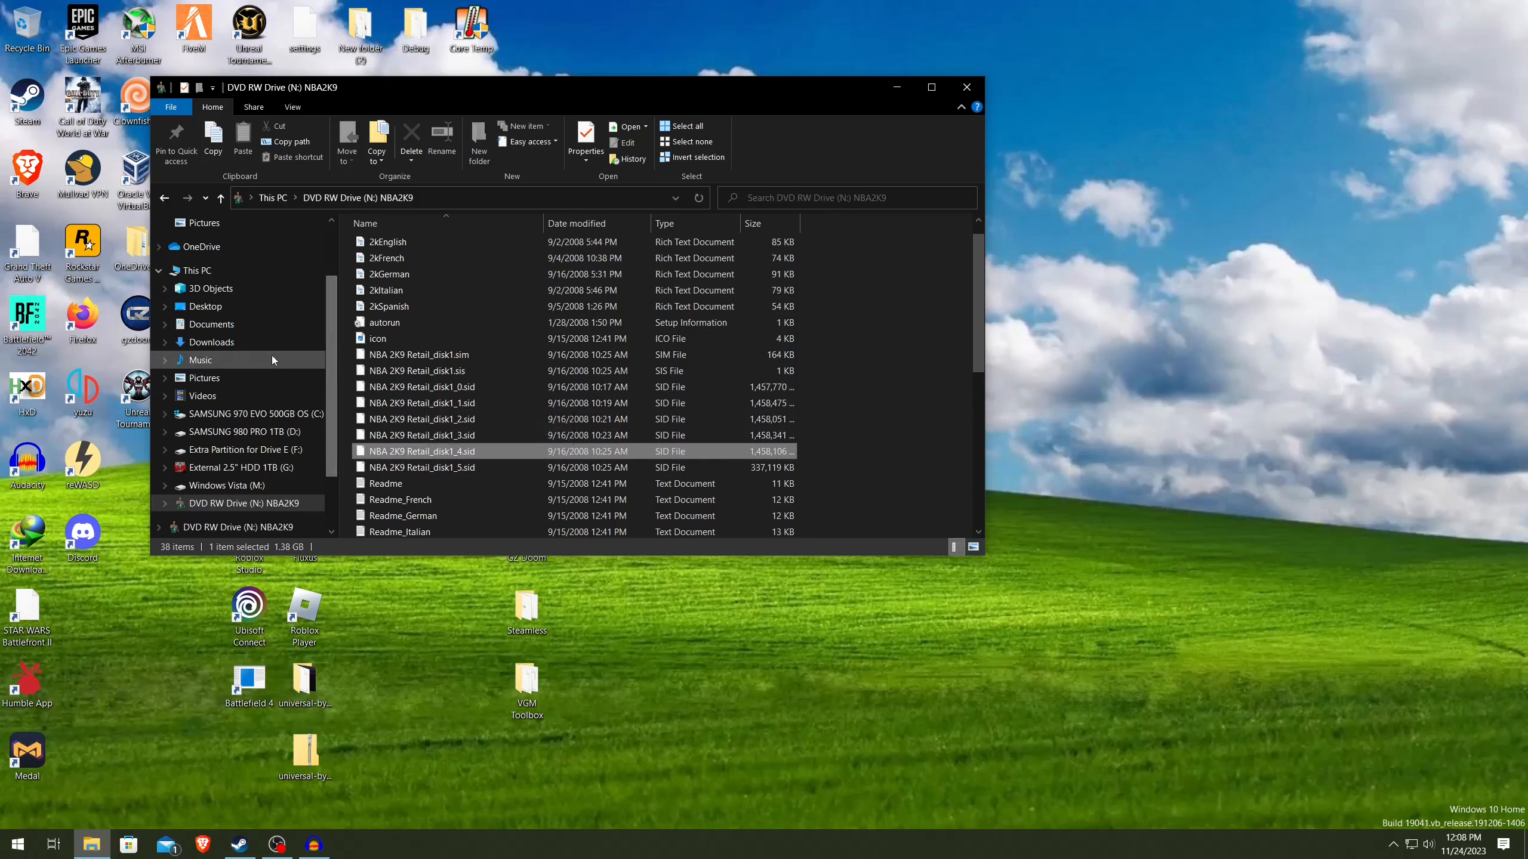
Go to the .cache folder in the user's profile on drive C: and launch Phoenix.
{"action": "scroll", "coordinate": [274, 383], "scroll_direction": "down", "scroll_amount": 2}
{"action": "scroll", "coordinate": [274, 383], "scroll_direction": "up", "scroll_amount": 2}
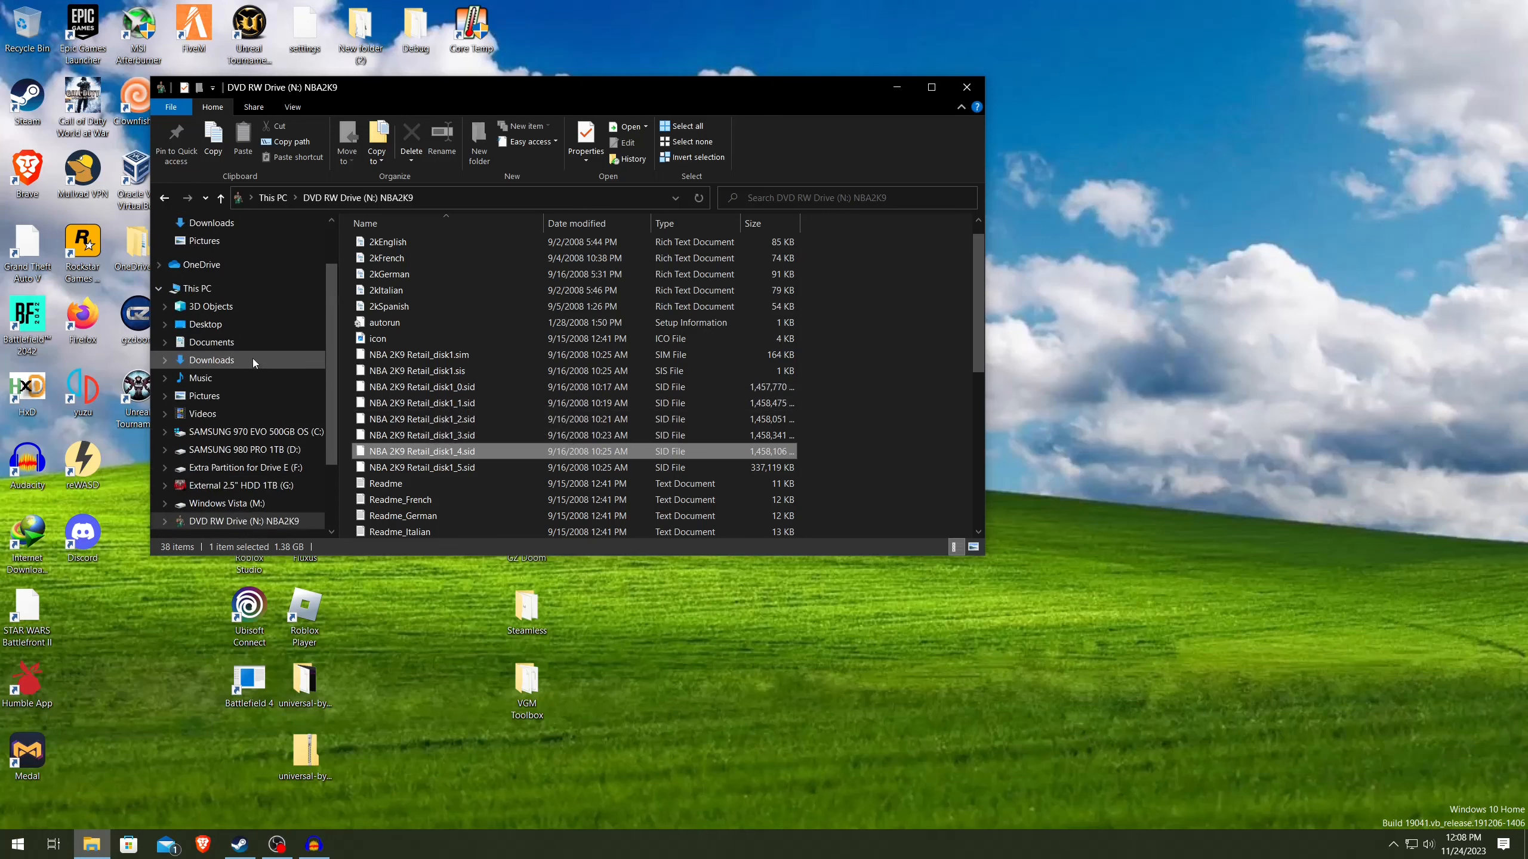
{"action": "left_click", "coordinate": [251, 343]}
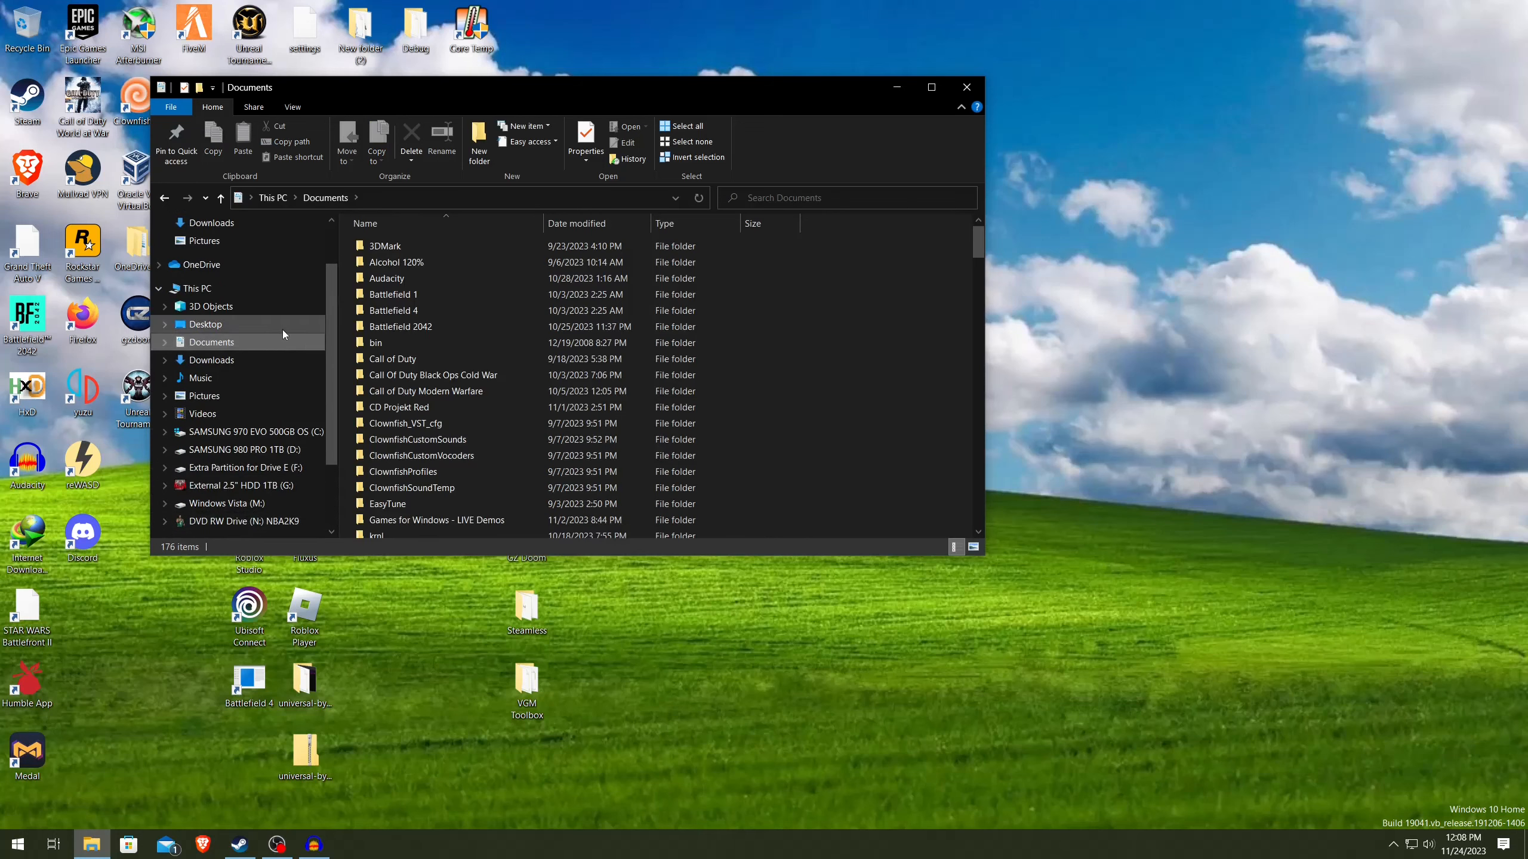
{"action": "left_click", "coordinate": [280, 329]}
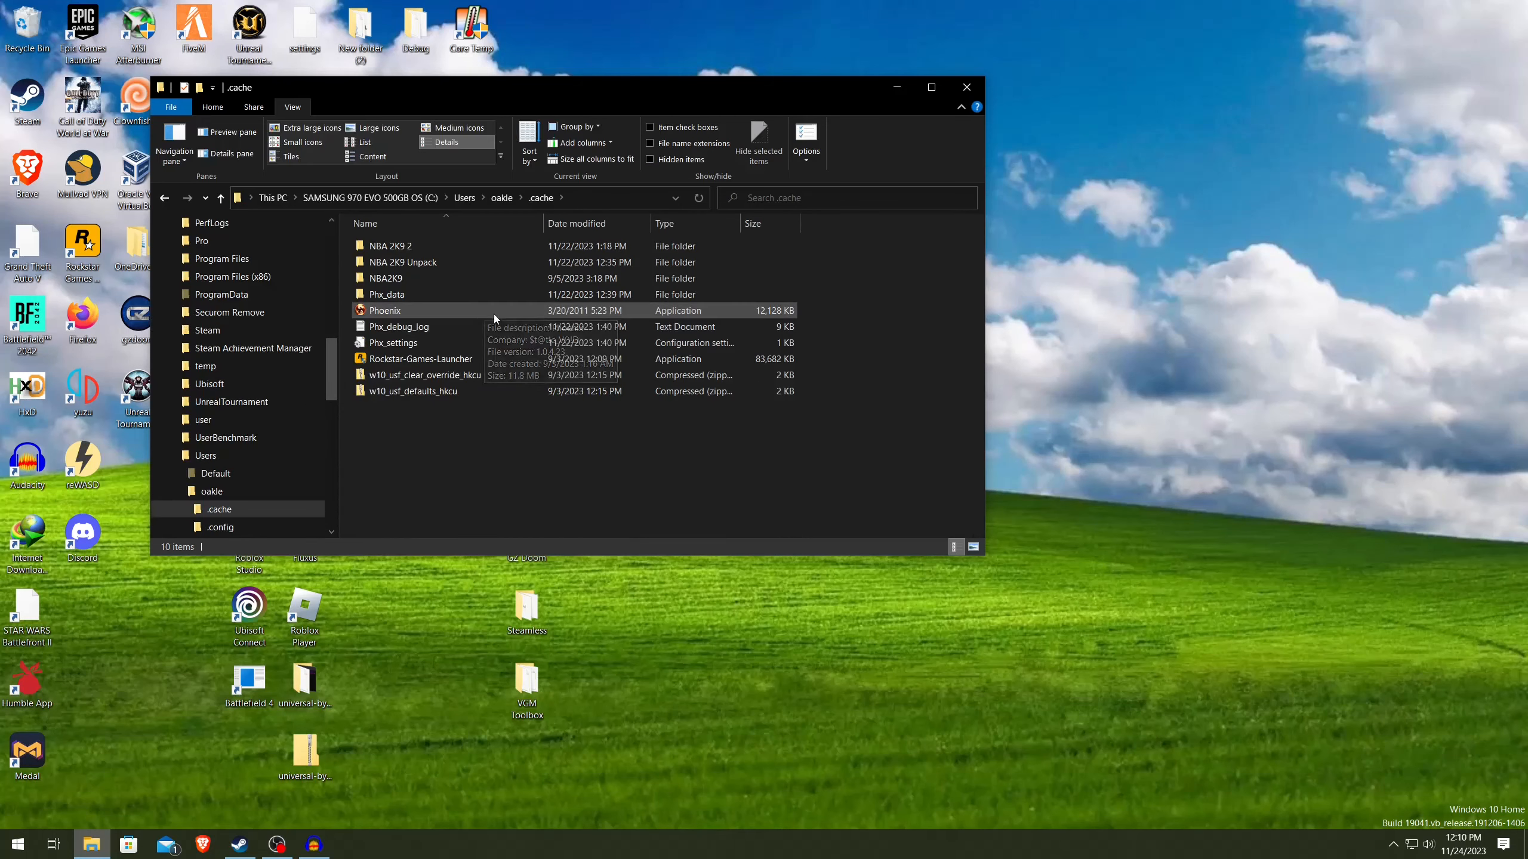
{"action": "double_click", "coordinate": [453, 312]}
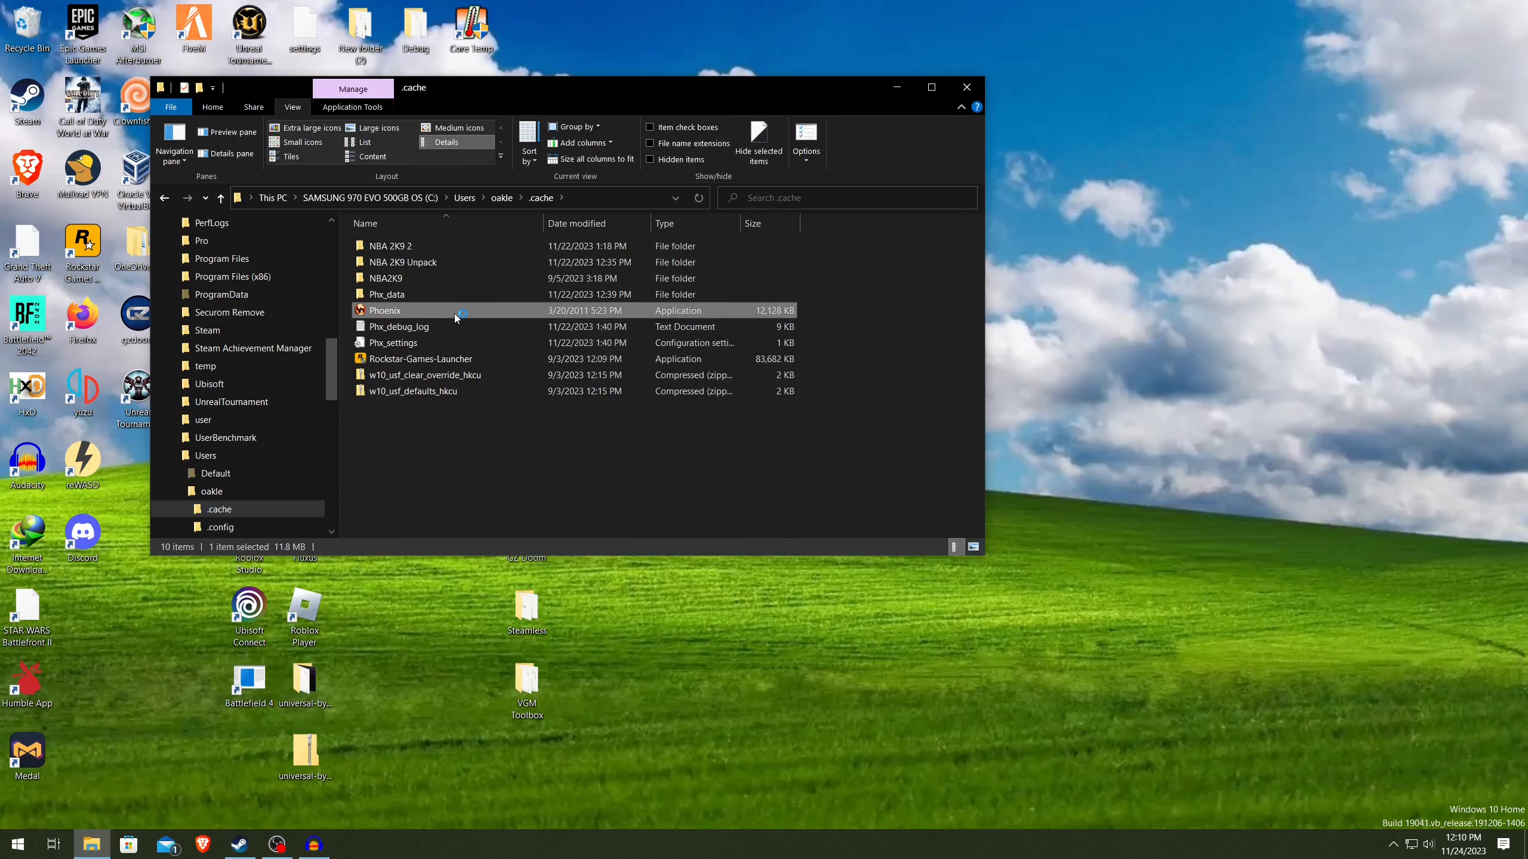
{"action": "left_click_drag", "start_coordinate": [491, 261], "coordinate": [534, 272]}
Open the SID Unpacker instrument in Phoenix.
{"action": "left_click", "coordinate": [488, 286]}
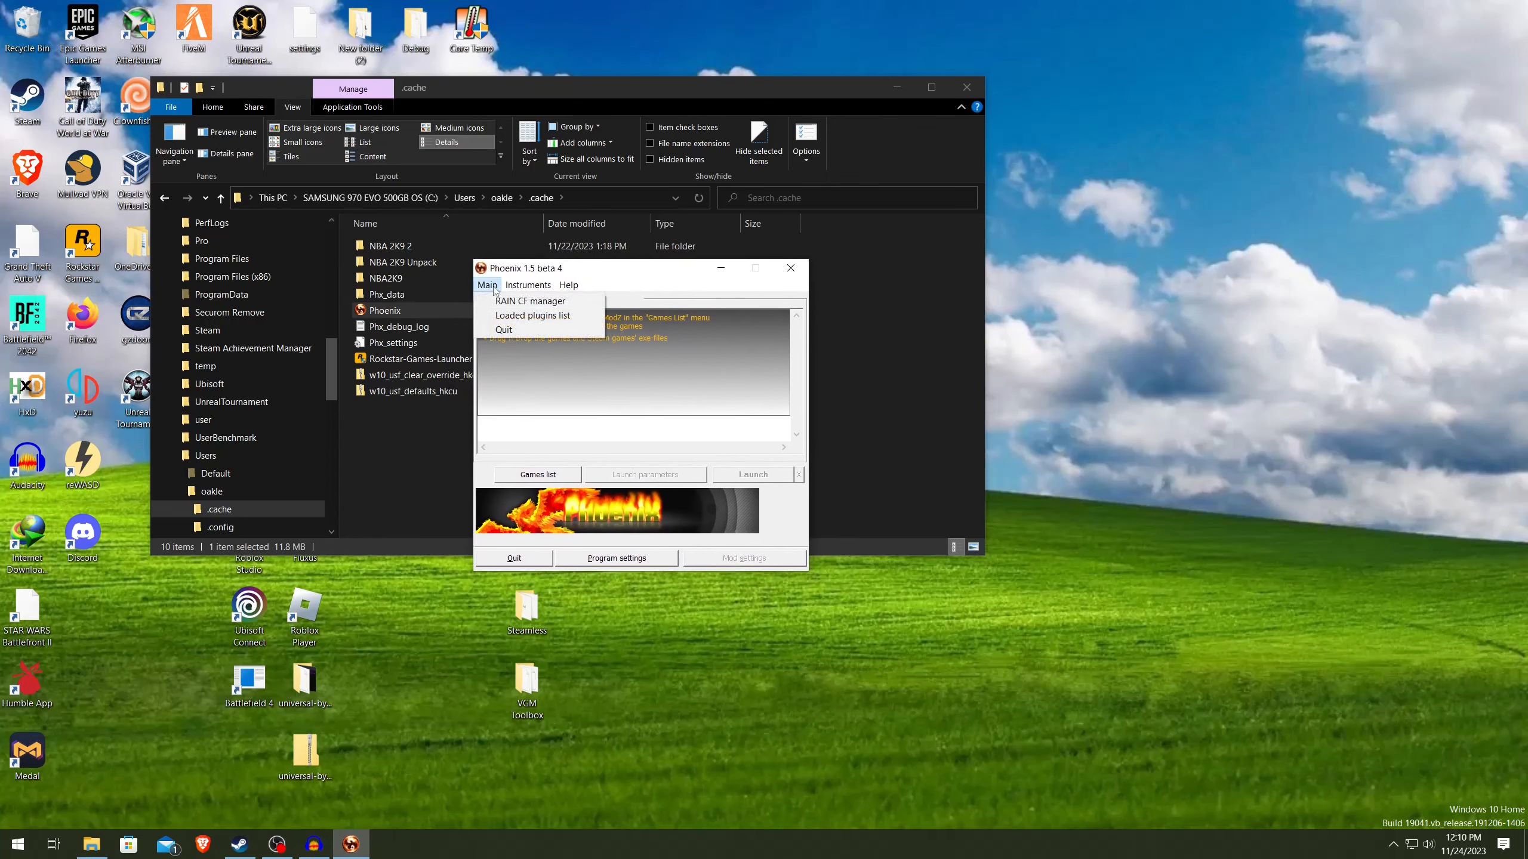
{"action": "left_click", "coordinate": [493, 287]}
{"action": "left_click", "coordinate": [530, 286]}
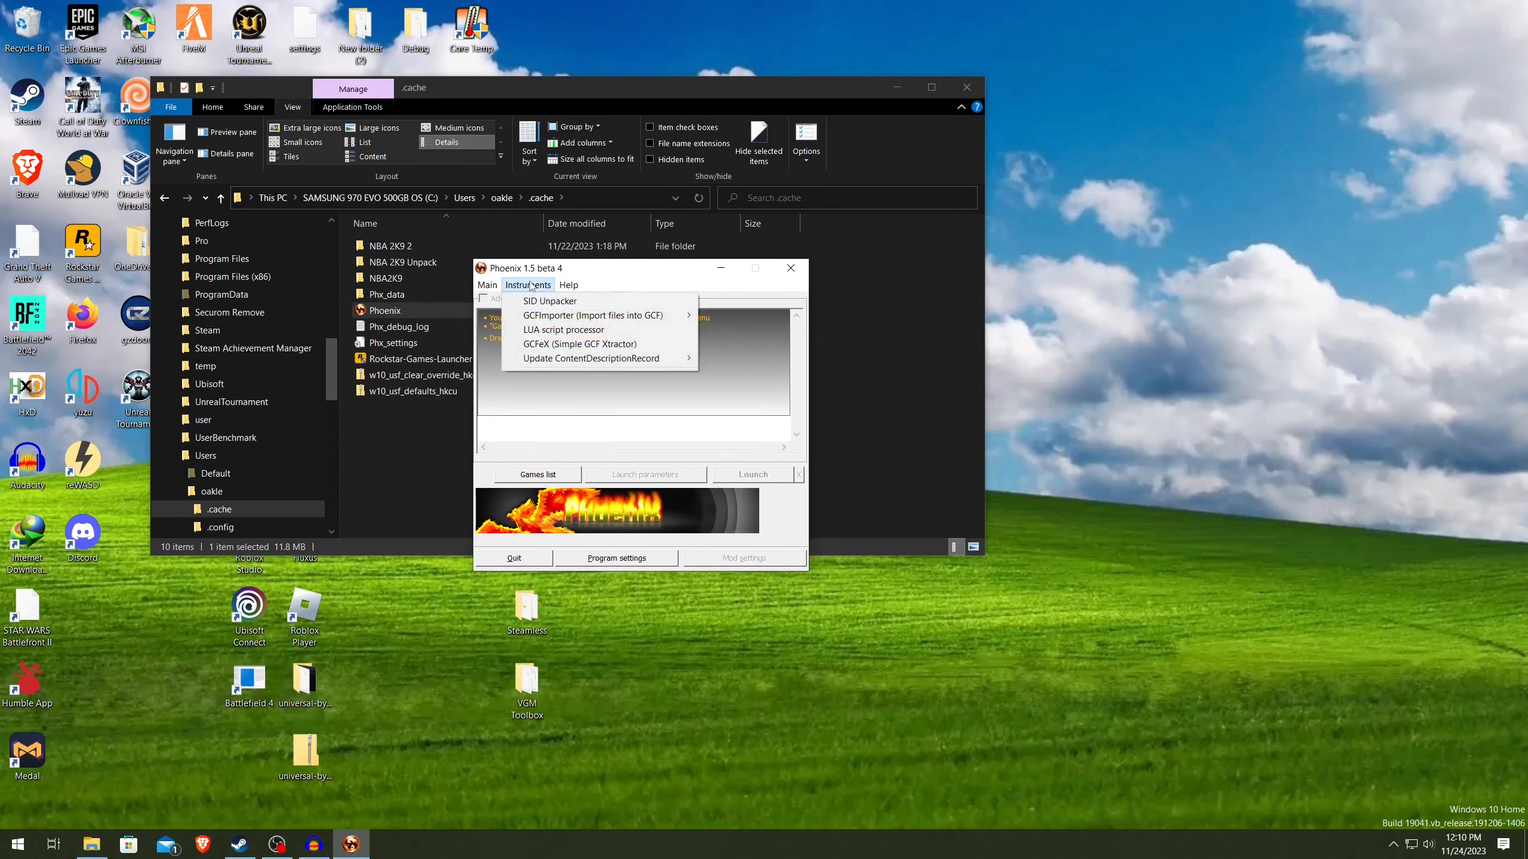
{"action": "left_click", "coordinate": [531, 287]}
{"action": "left_click", "coordinate": [530, 286]}
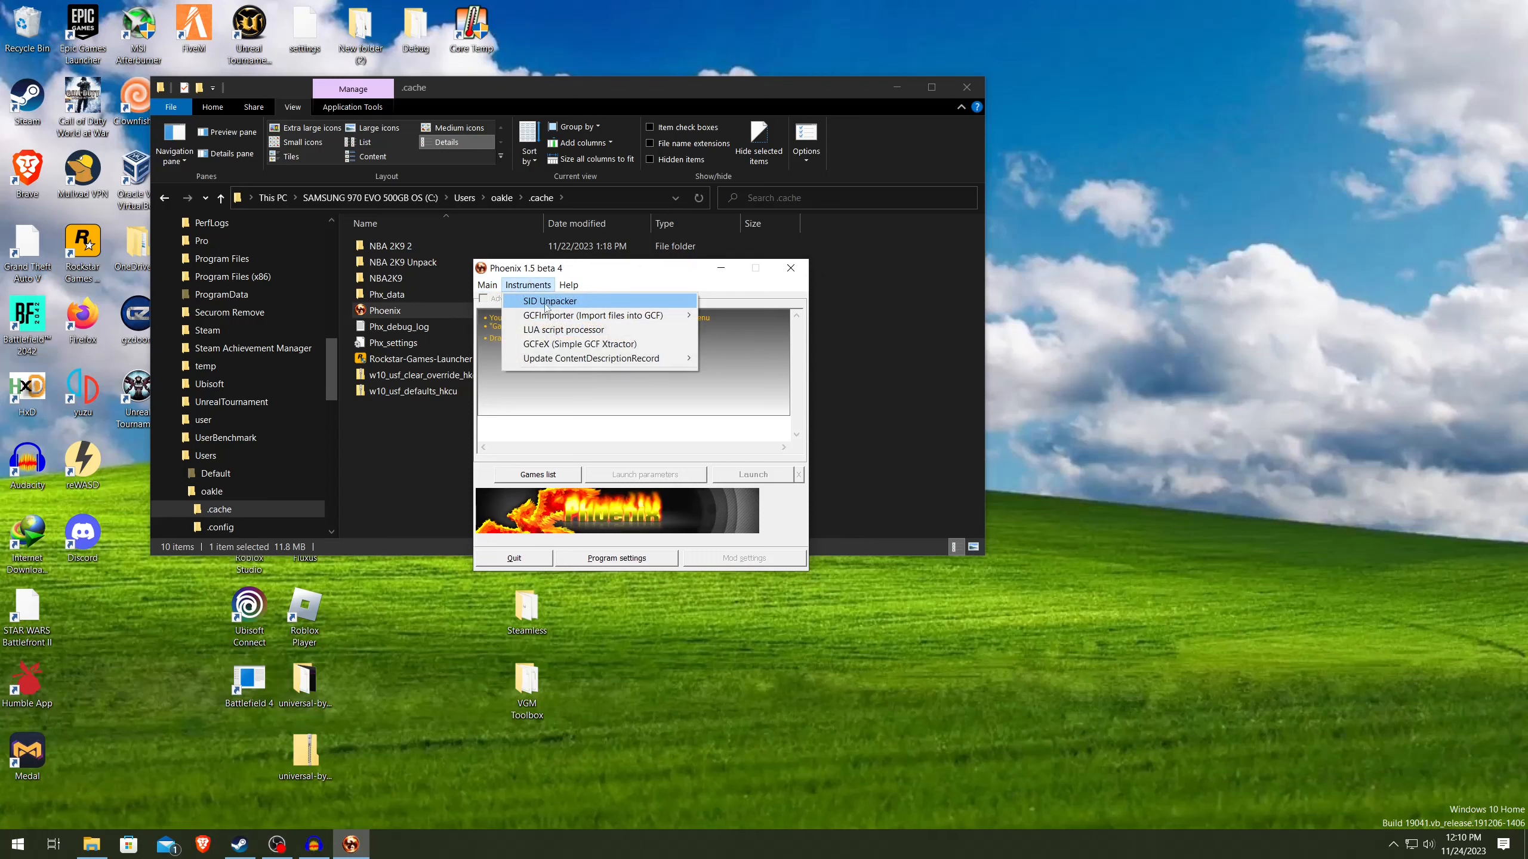
{"action": "left_click", "coordinate": [568, 285]}
{"action": "left_click", "coordinate": [535, 302]}
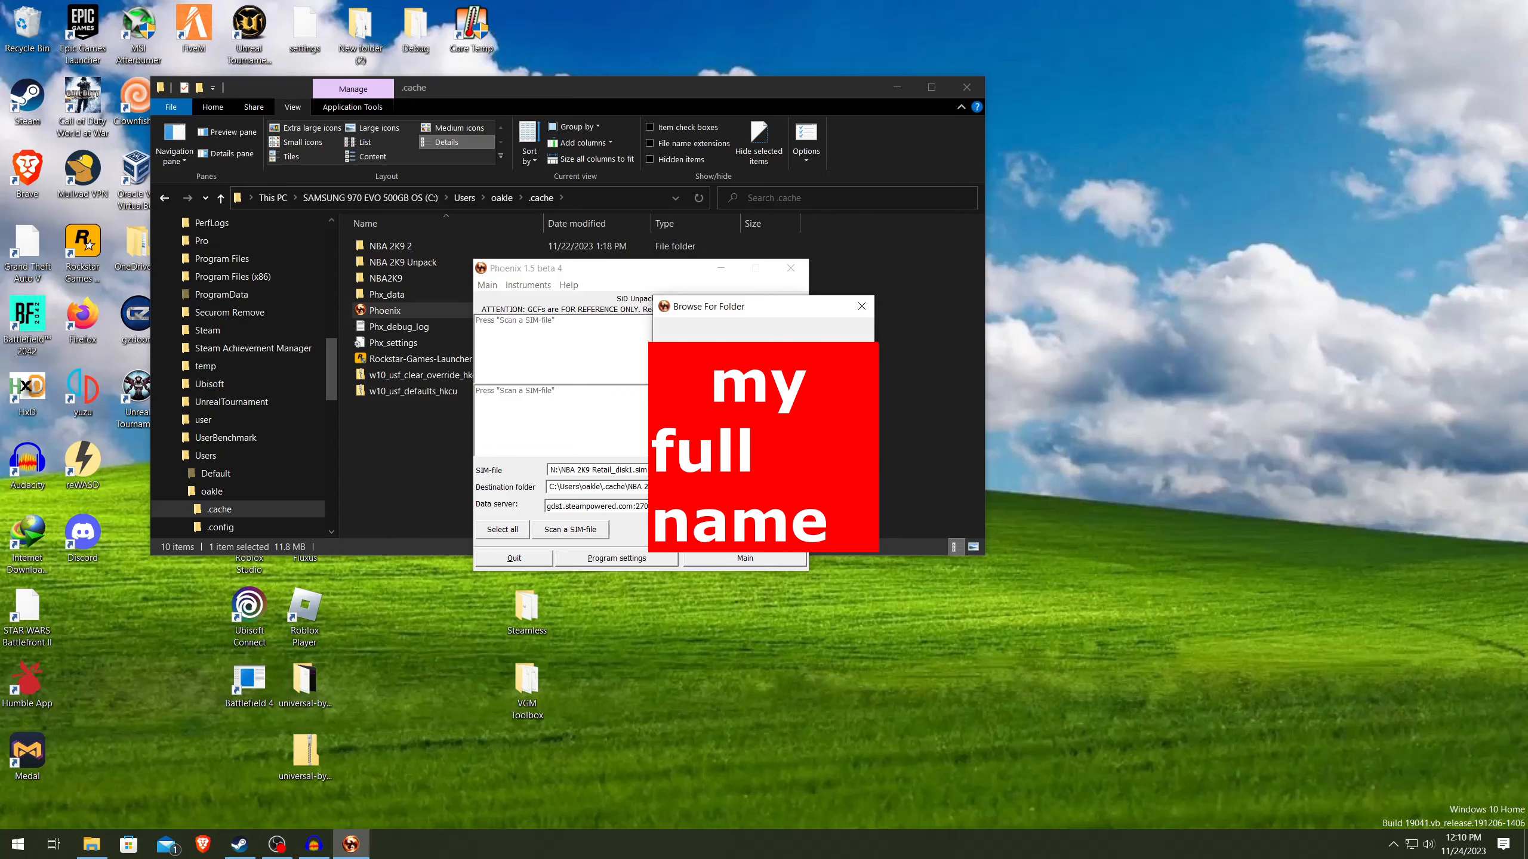
Set the destination folder to N:\ and scan the SIM file N:\NBA 2K9 Retail_disk1.sim.
{"action": "left_click", "coordinate": [731, 405]}
{"action": "left_click", "coordinate": [777, 515]}
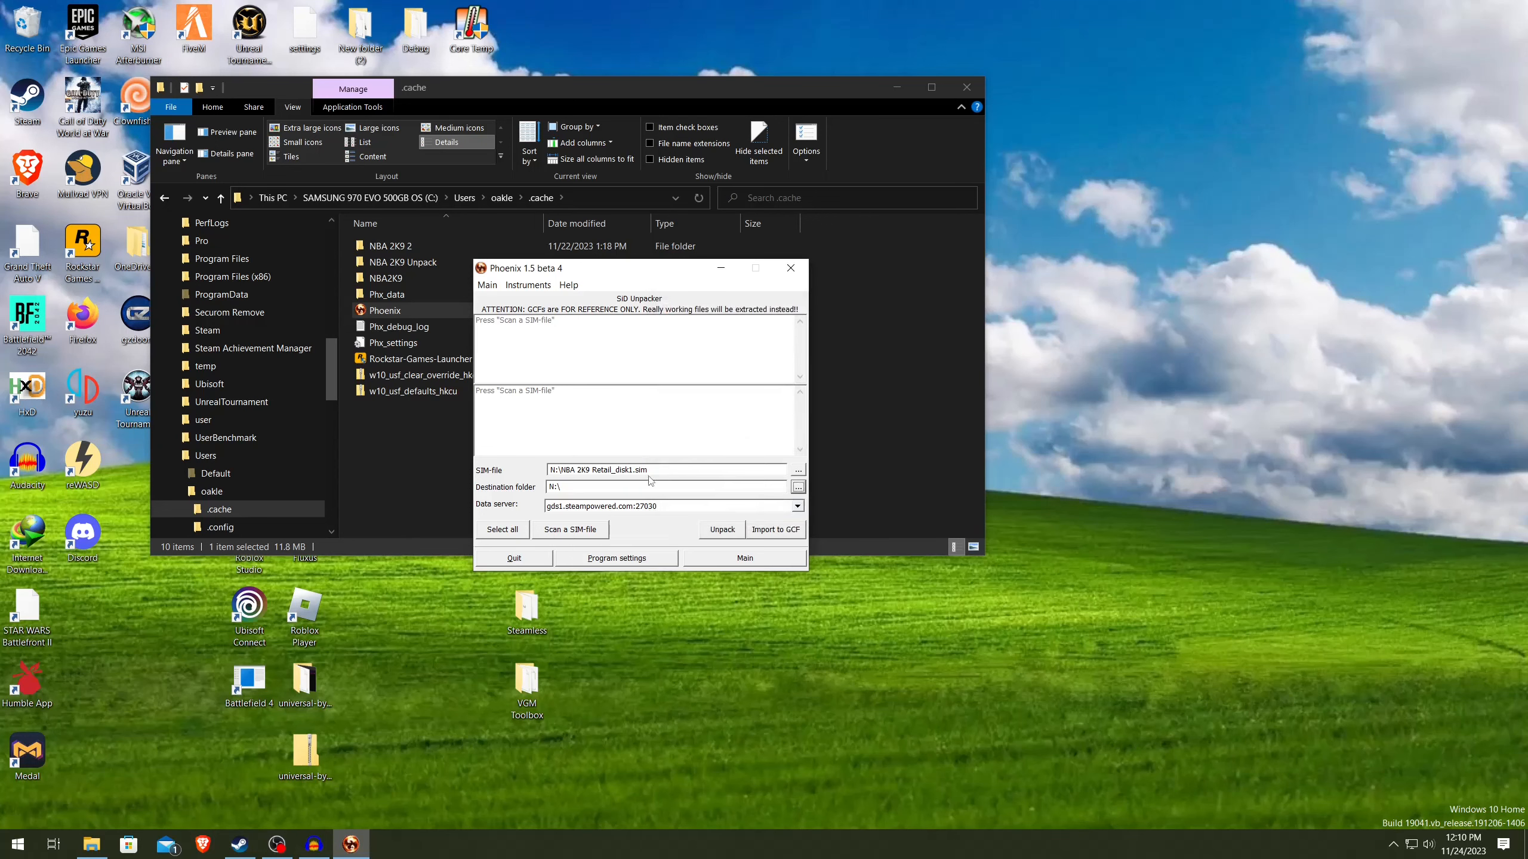
{"action": "left_click", "coordinate": [571, 534]}
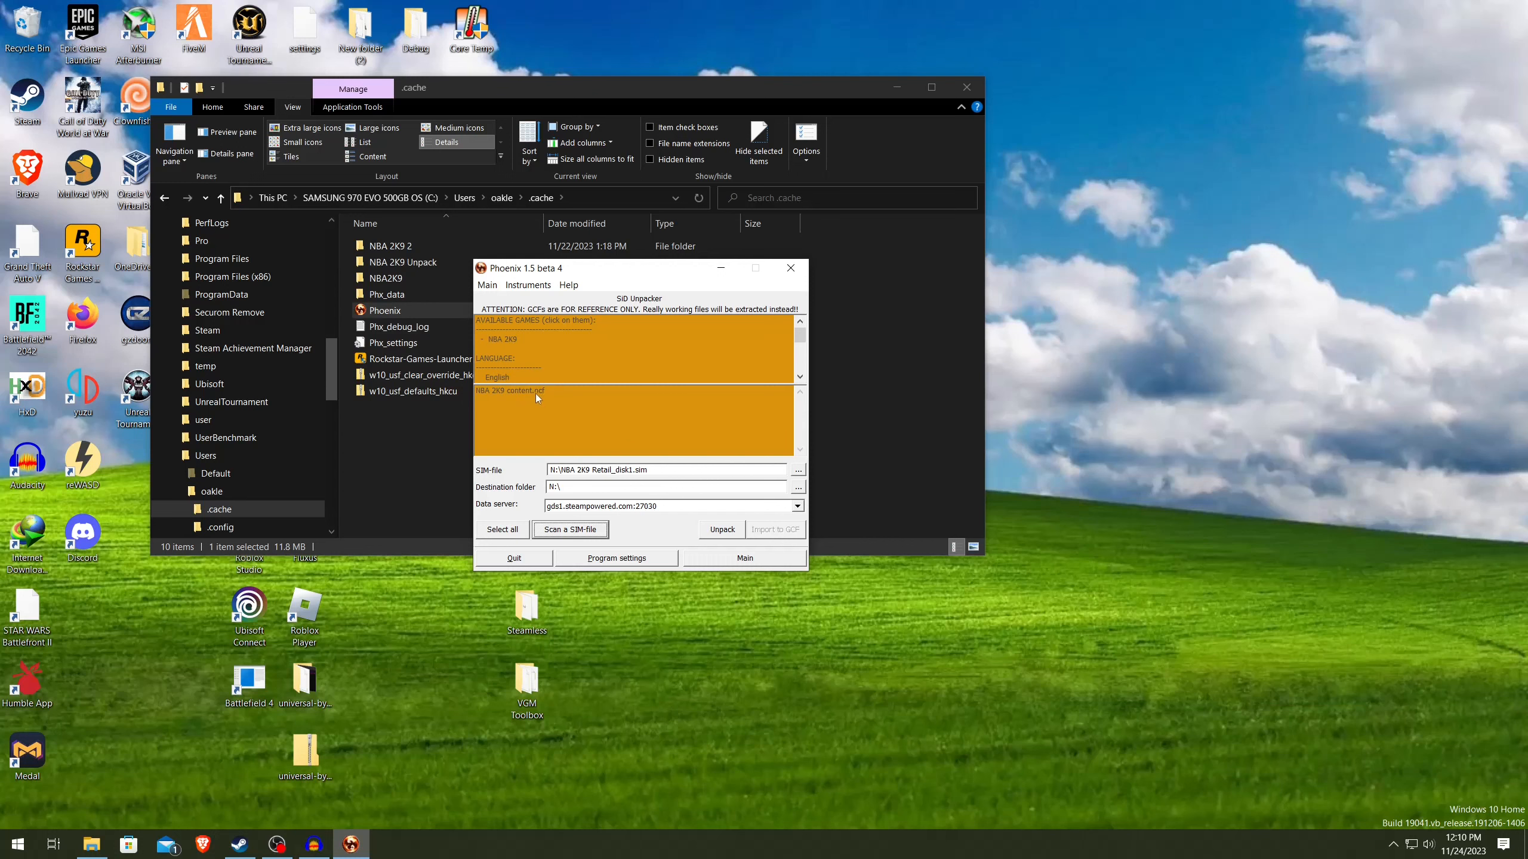
Select the NBA 2K9 game with NBA 2K9 content.ncf and unpack it.
{"action": "left_click", "coordinate": [535, 392]}
{"action": "left_click", "coordinate": [511, 341]}
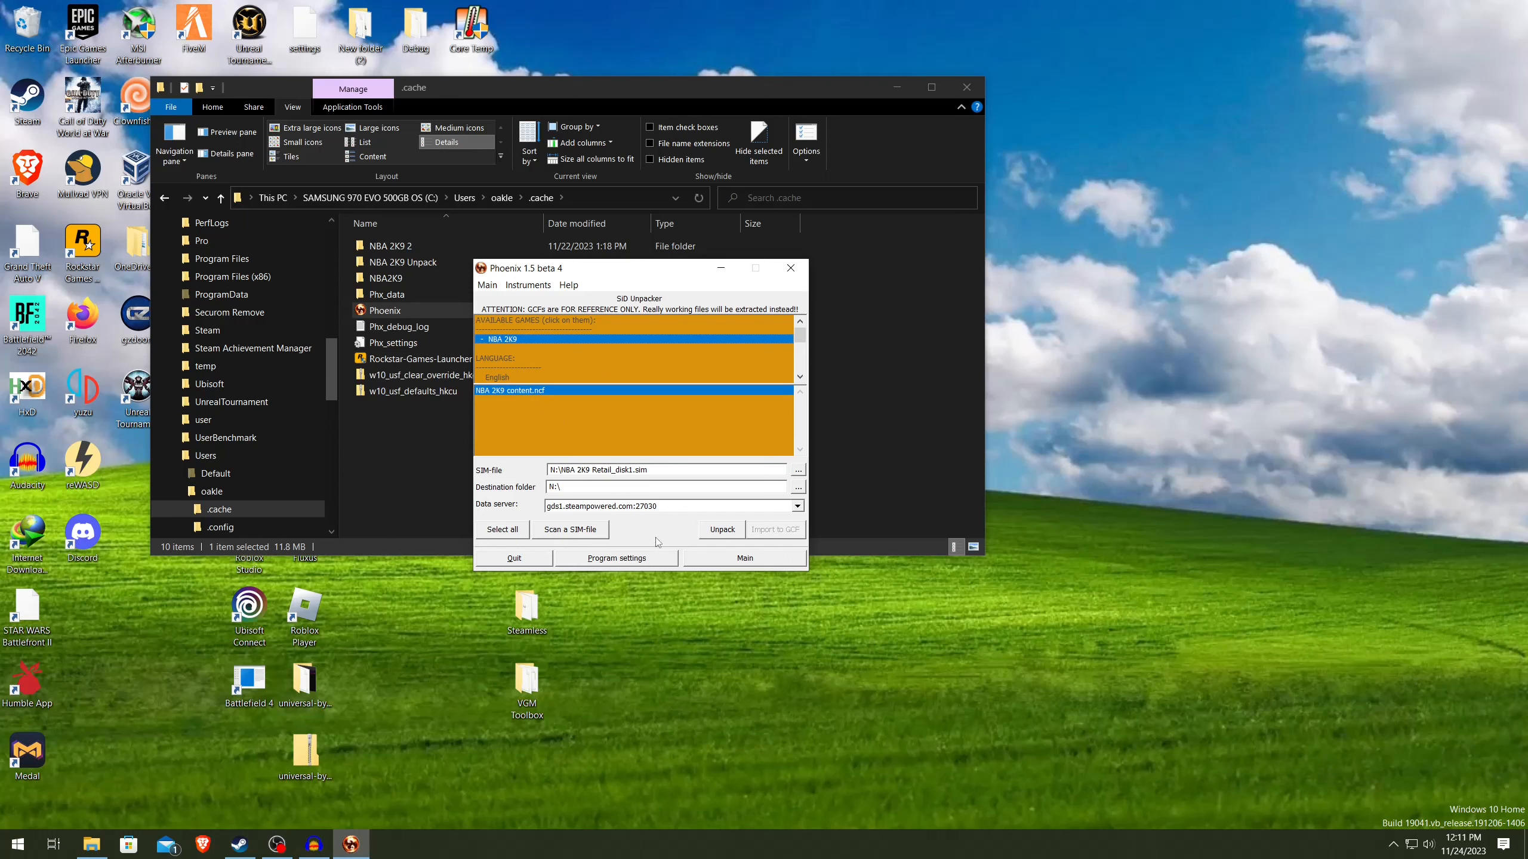
{"action": "left_click", "coordinate": [722, 530]}
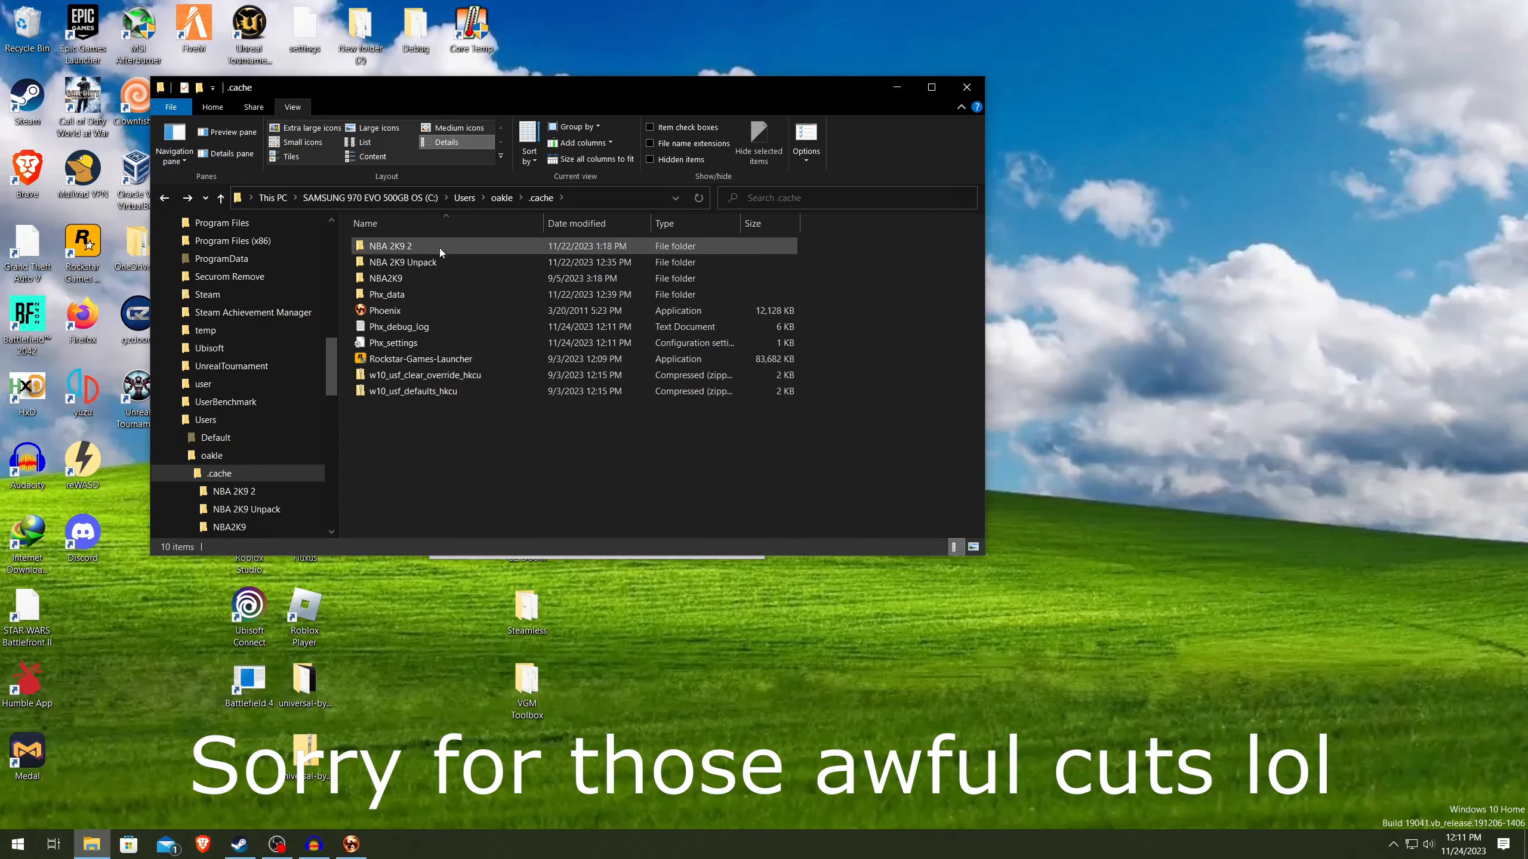
Open the NBA 2K9 Unpack folder in .cache and look through the extracted game files.
{"action": "double_click", "coordinate": [451, 263]}
{"action": "scroll", "coordinate": [475, 274], "scroll_direction": "down", "scroll_amount": 5}
{"action": "scroll", "coordinate": [485, 286], "scroll_direction": "down", "scroll_amount": 20}
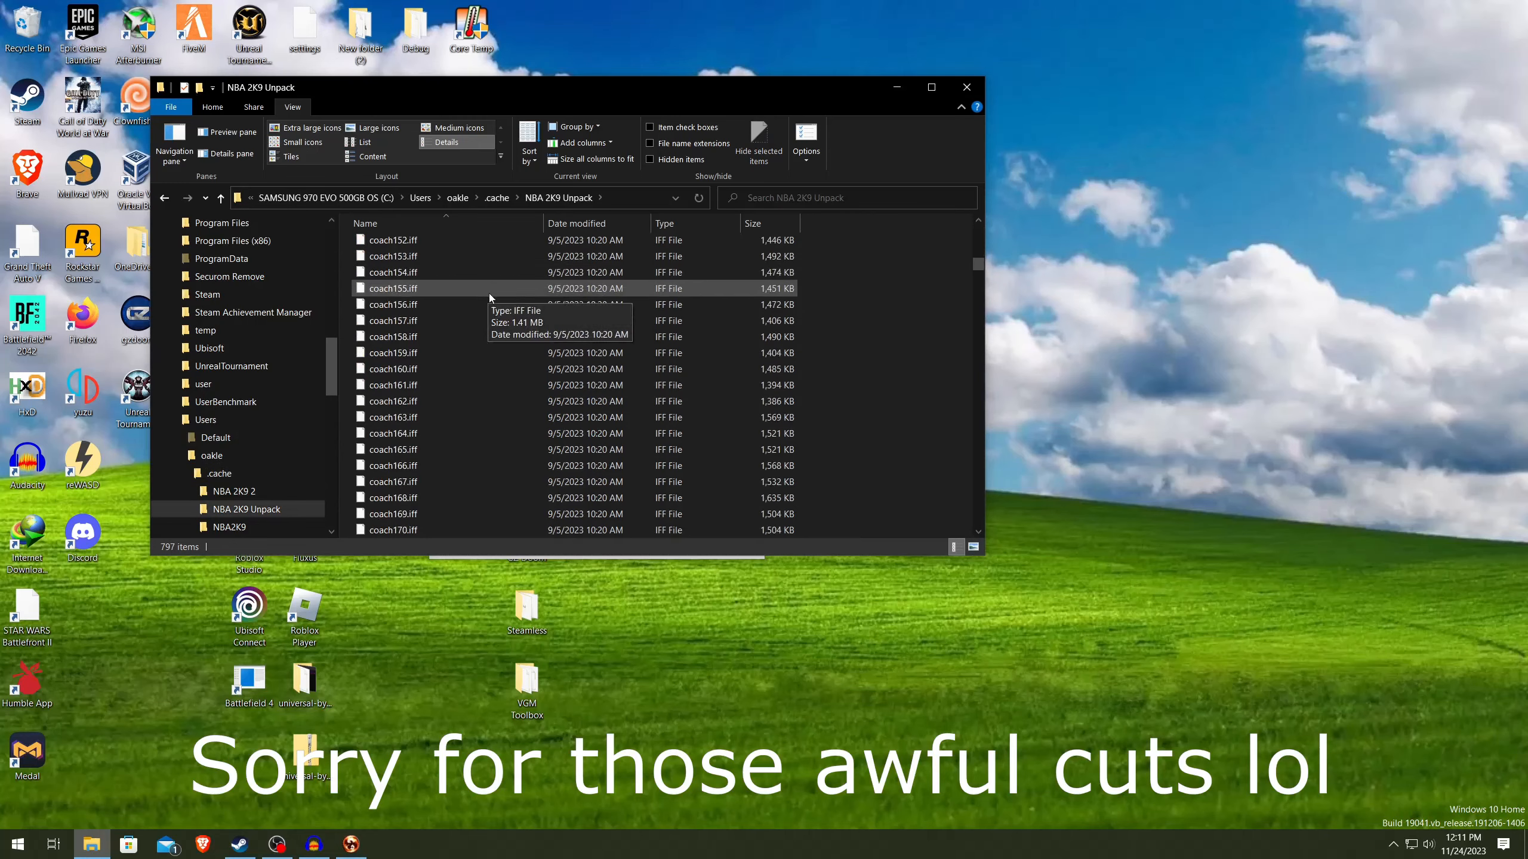
{"action": "scroll", "coordinate": [847, 383], "scroll_direction": "down", "scroll_amount": 15}
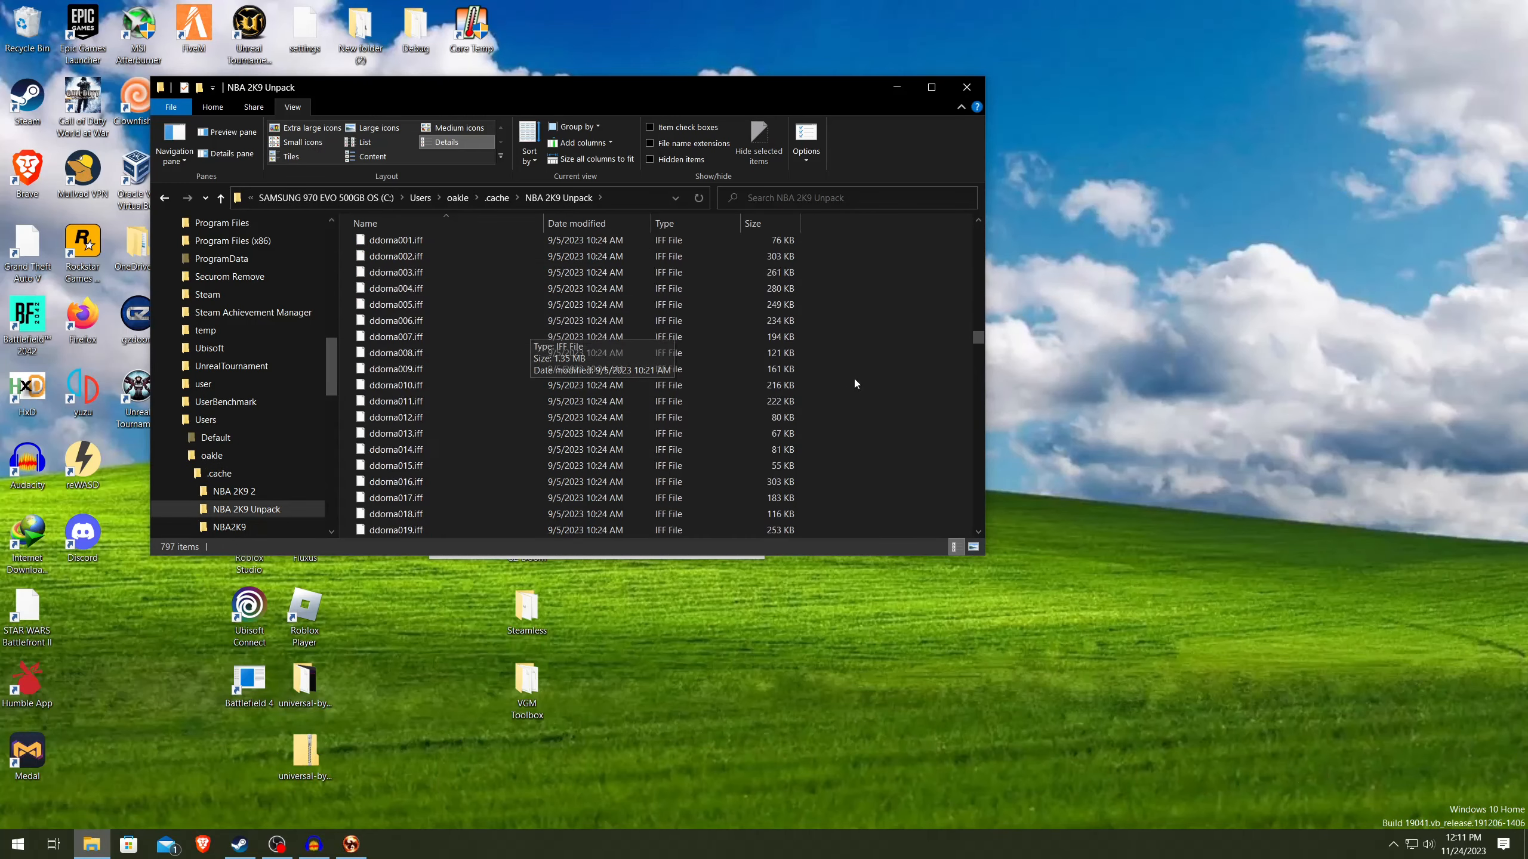
{"action": "left_click_drag", "start_coordinate": [977, 338], "coordinate": [948, 368]}
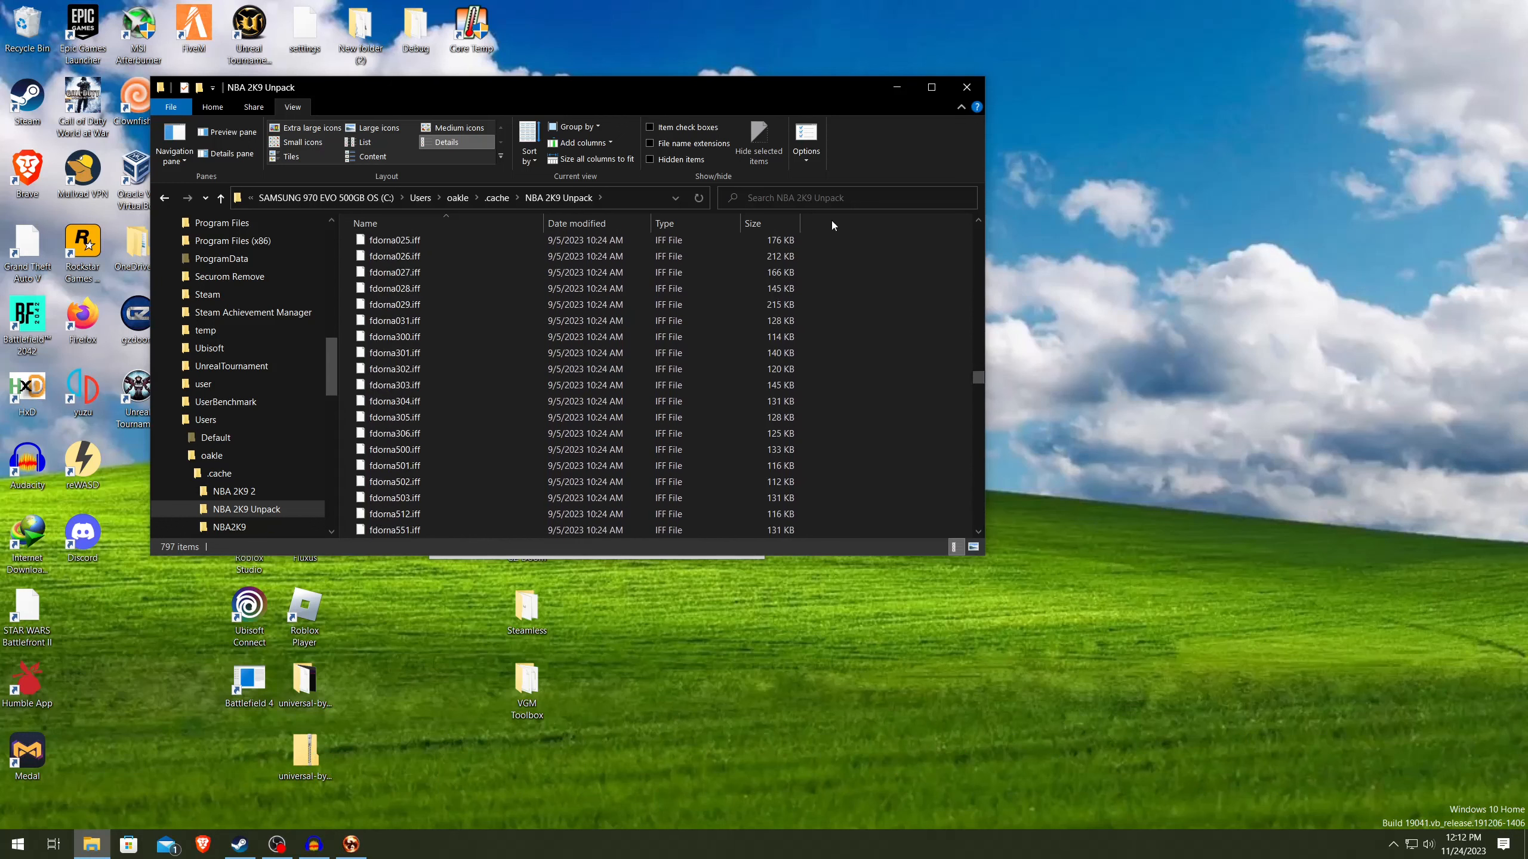
Search the NBA 2K9 Unpack folder for nba2k9 and open the file location of nba2k9.exe.
{"action": "left_click", "coordinate": [831, 199]}
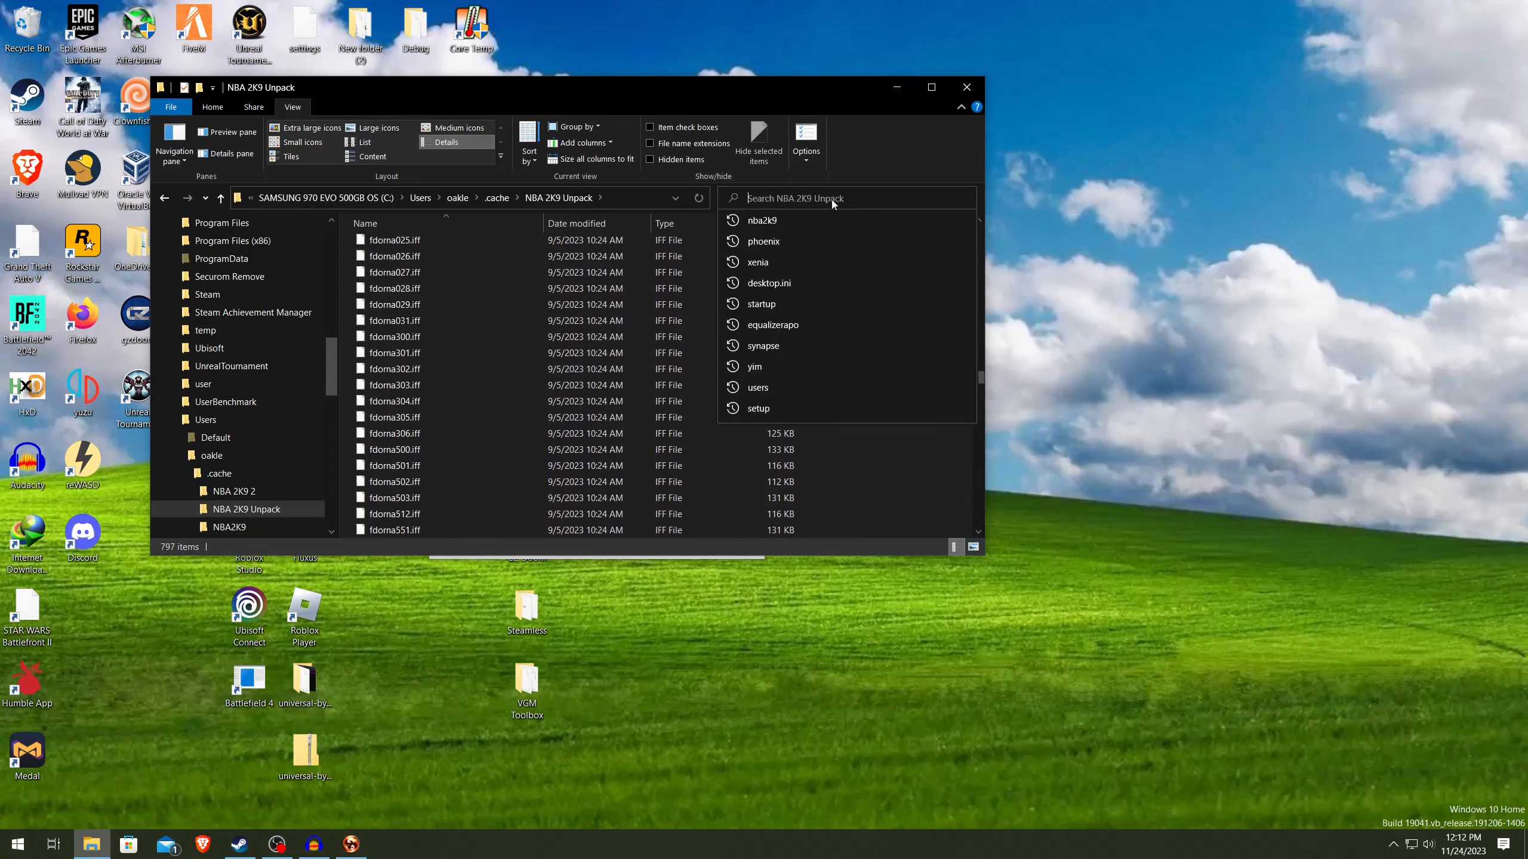
{"action": "left_click", "coordinate": [796, 213]}
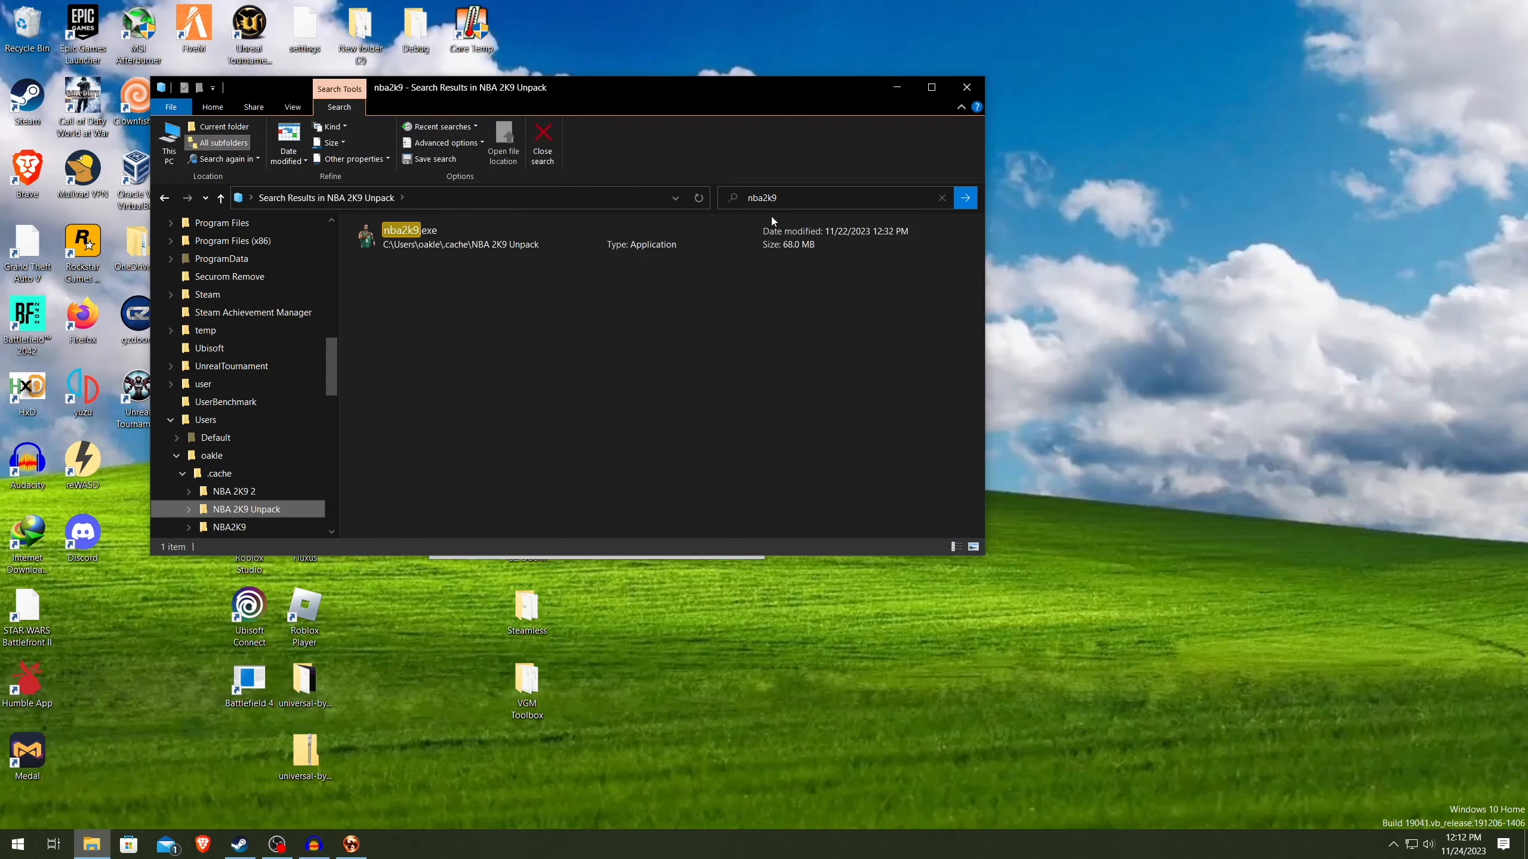
{"action": "right_click", "coordinate": [482, 231]}
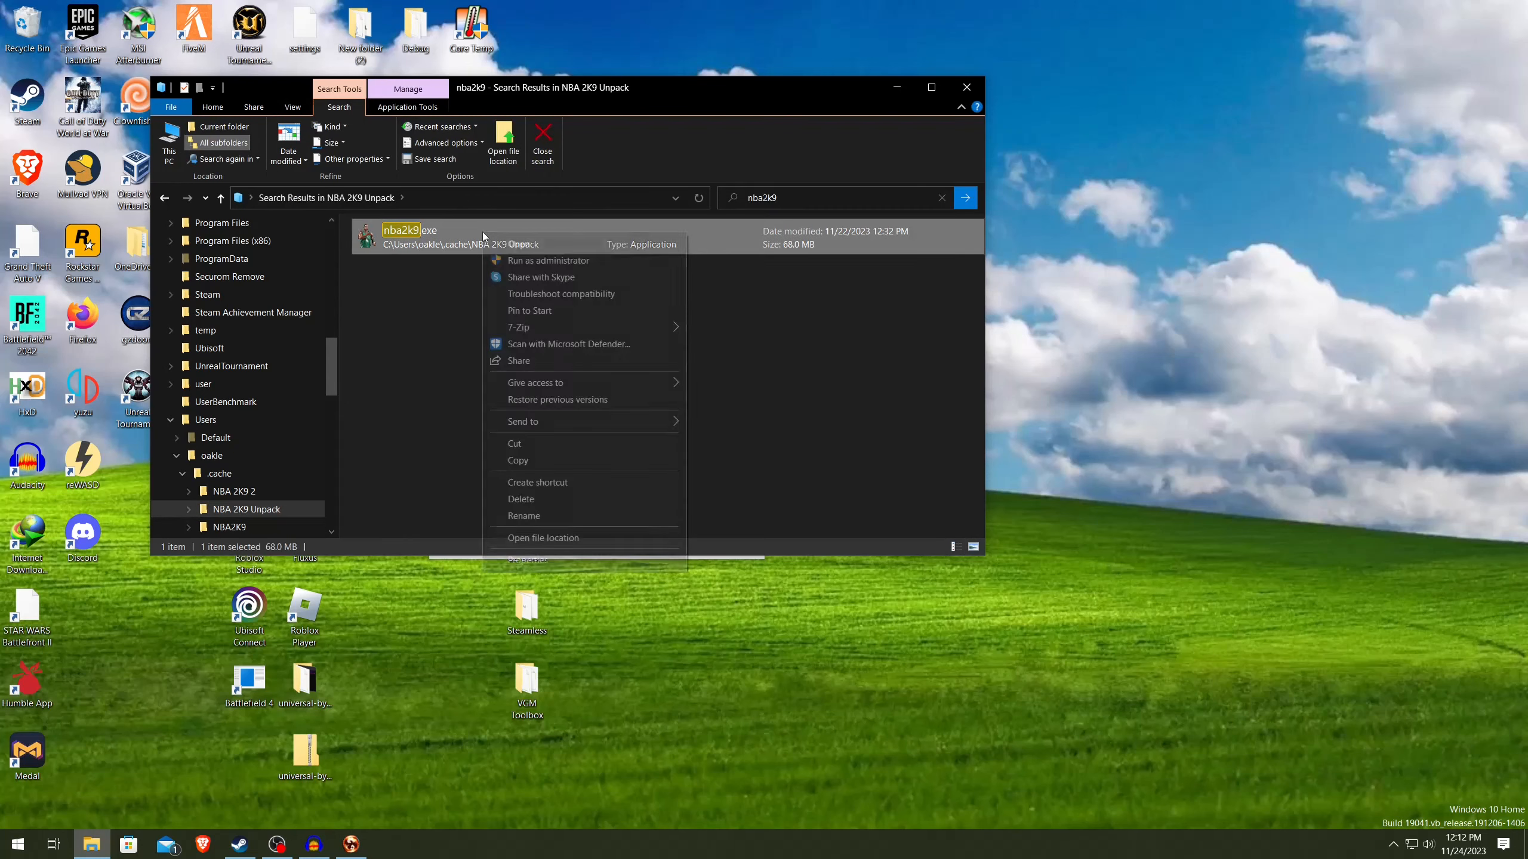
{"action": "left_click", "coordinate": [582, 538]}
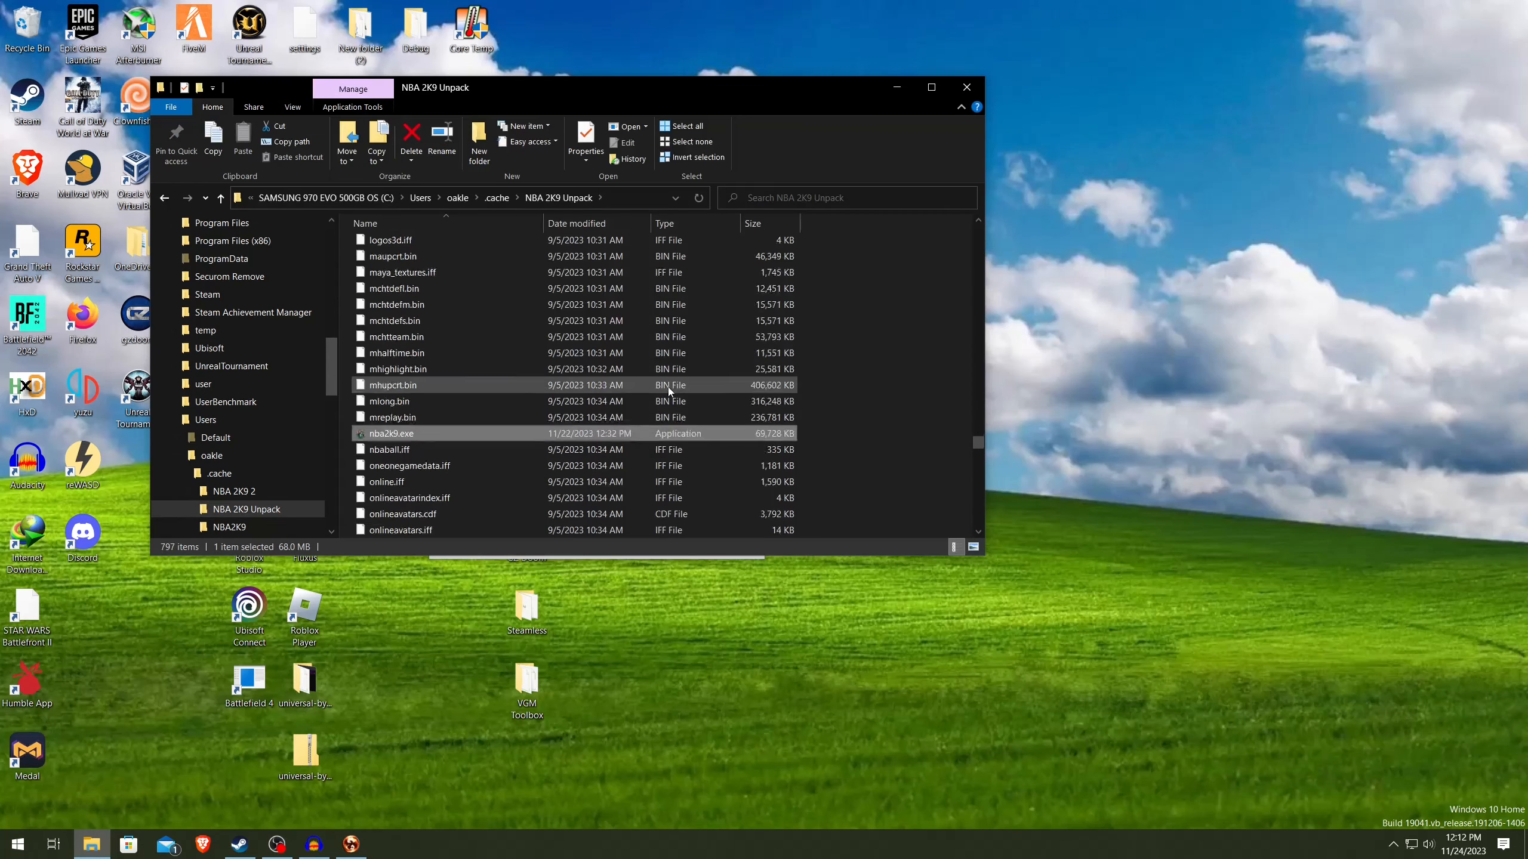
Open the Steamless folder on the desktop, move its window clear of the game folder, and launch Steamless.
{"action": "double_click", "coordinate": [522, 626]}
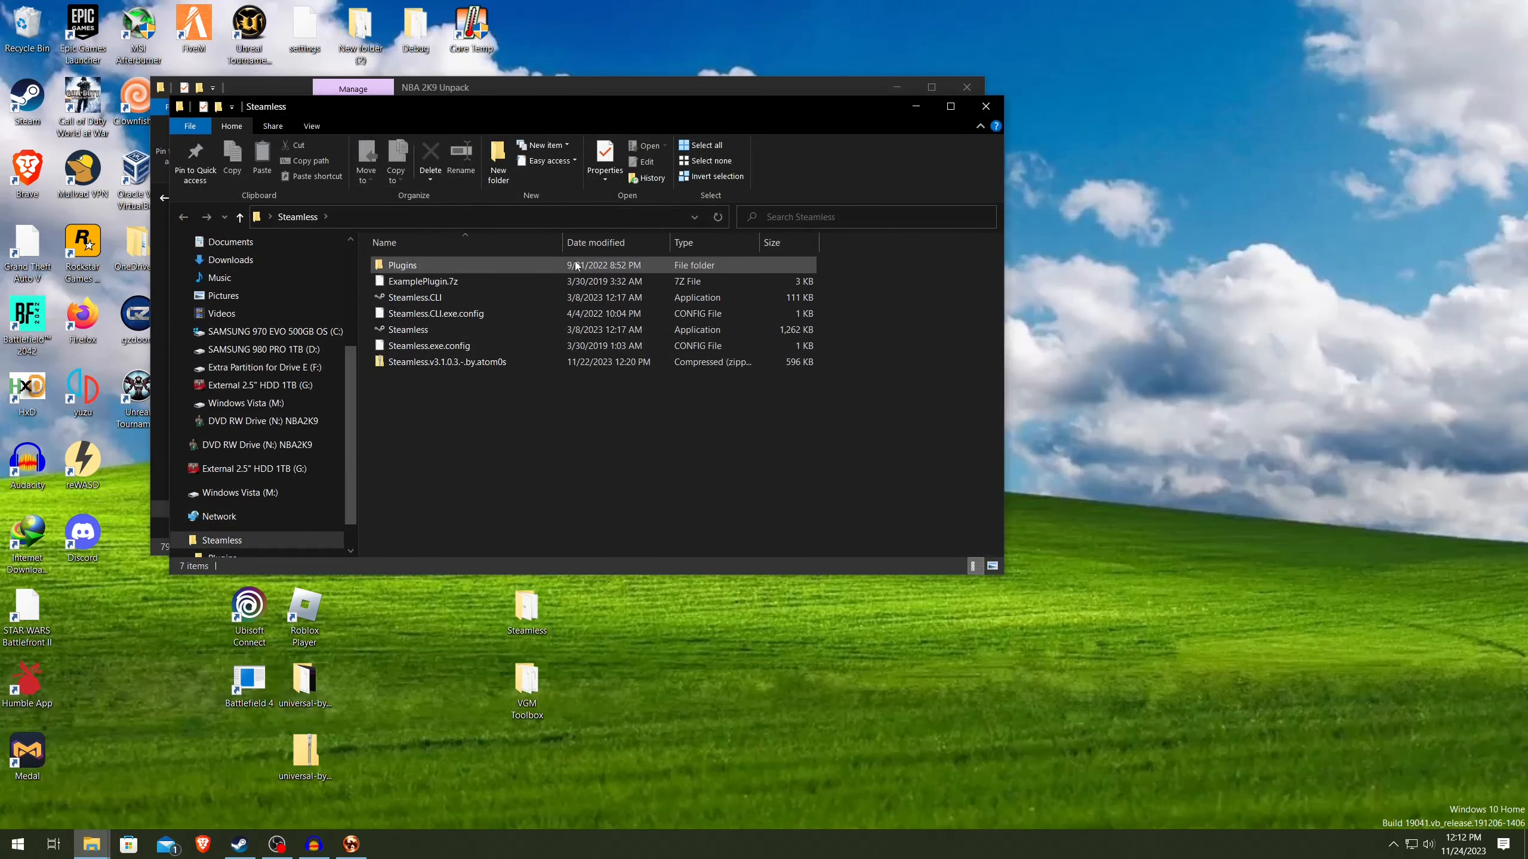
{"action": "left_click_drag", "start_coordinate": [520, 114], "coordinate": [1108, 313]}
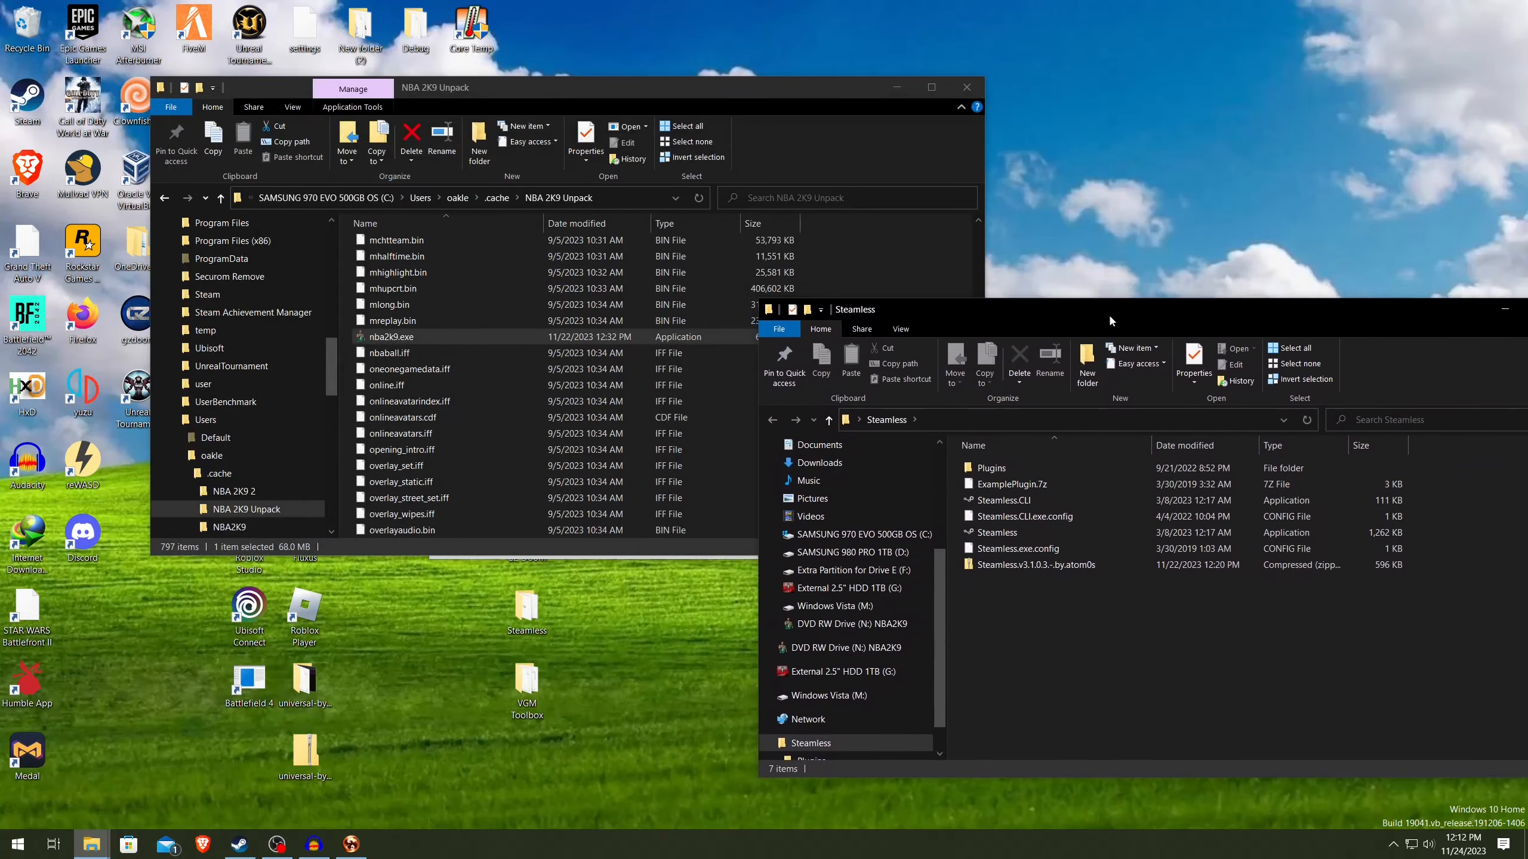
{"action": "double_click", "coordinate": [1126, 528]}
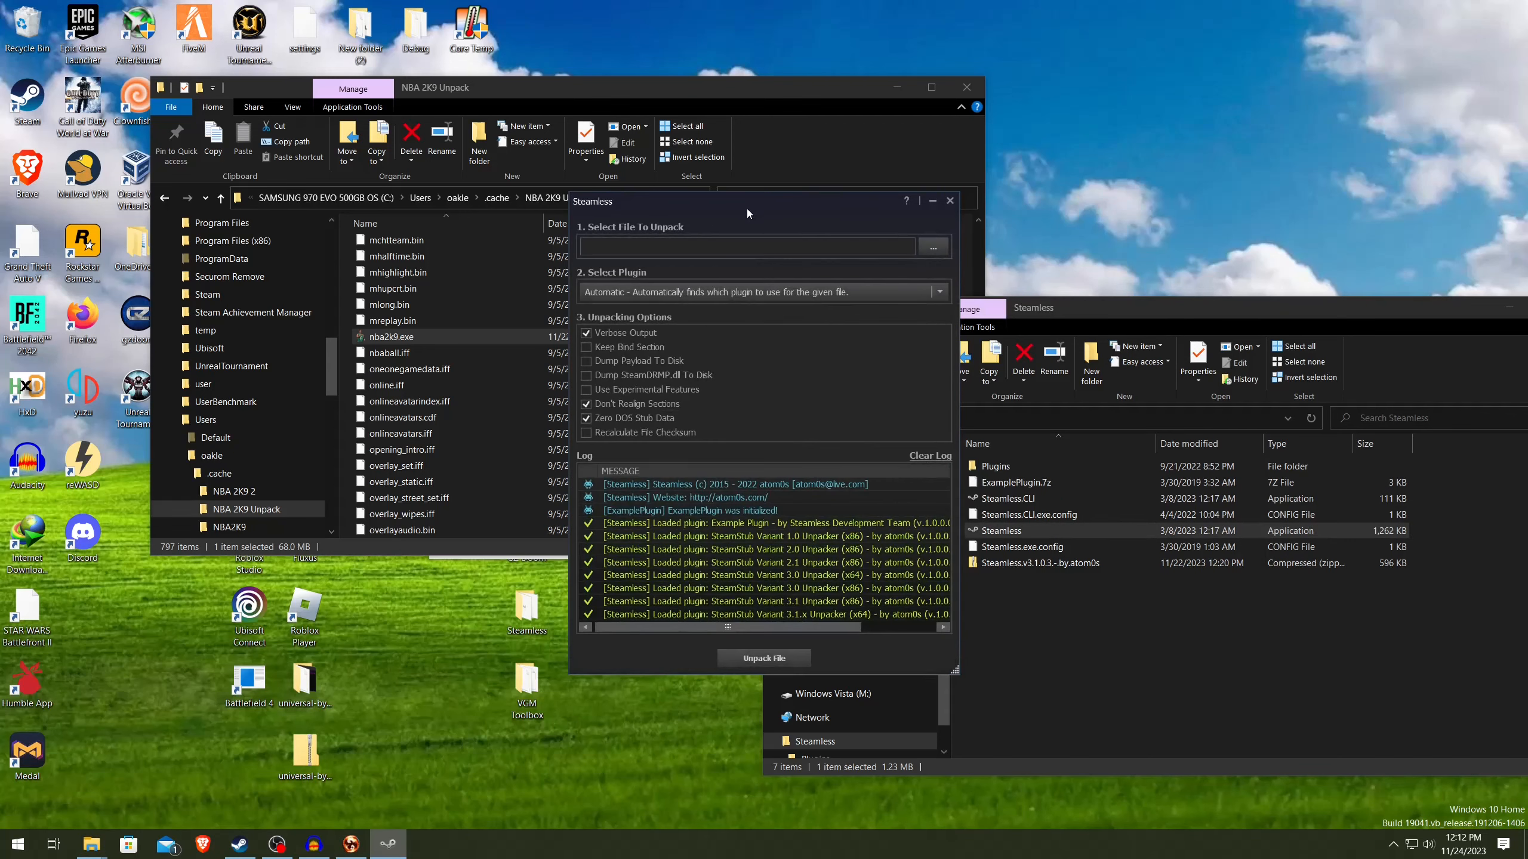
{"action": "left_click", "coordinate": [938, 245]}
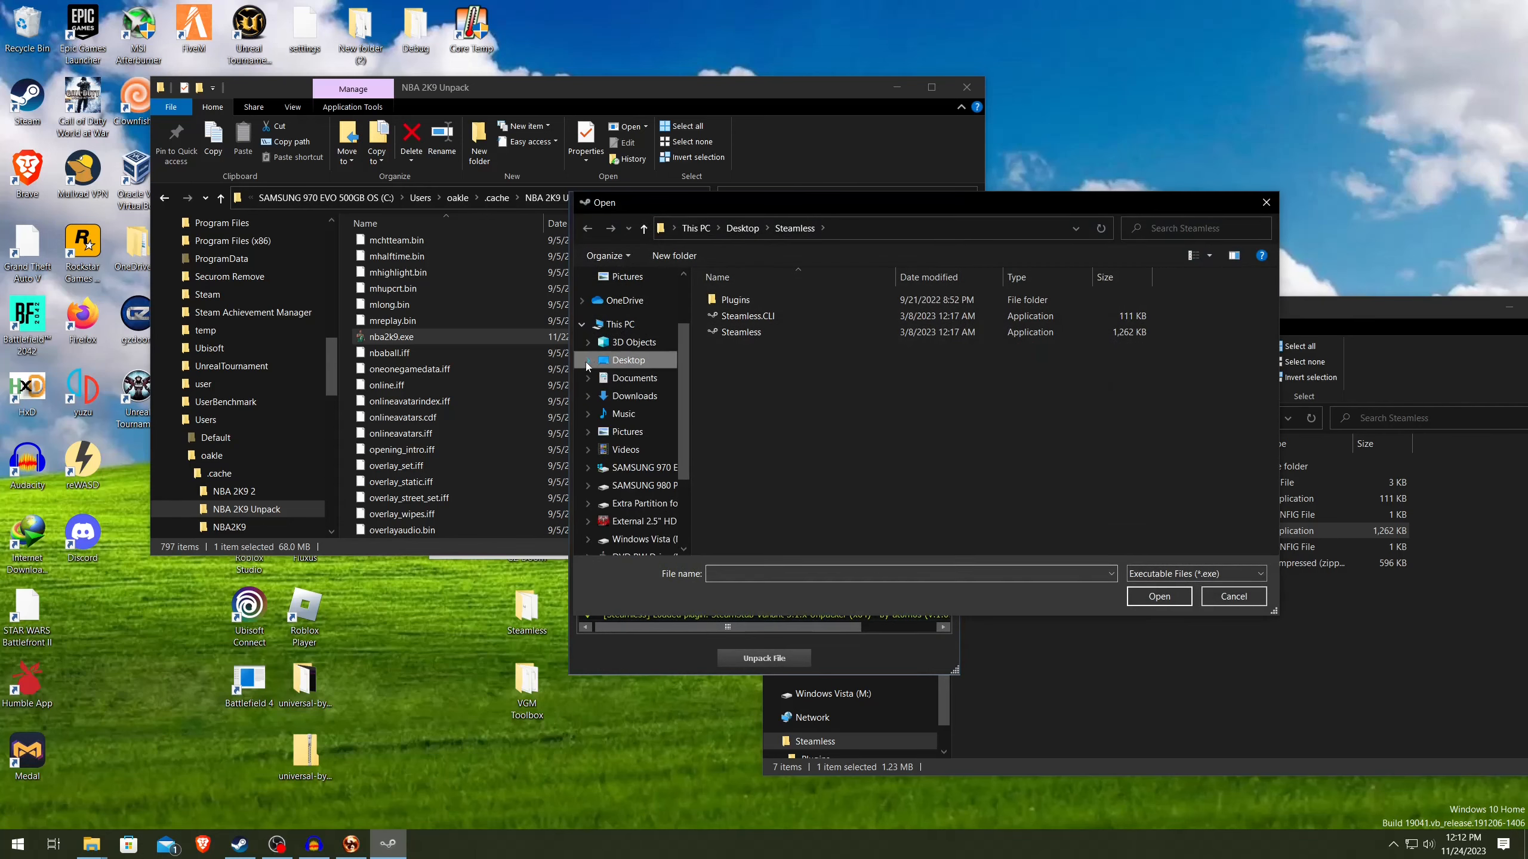
{"action": "scroll", "coordinate": [663, 411], "scroll_direction": "down", "scroll_amount": 6}
{"action": "scroll", "coordinate": [662, 411], "scroll_direction": "up", "scroll_amount": 1}
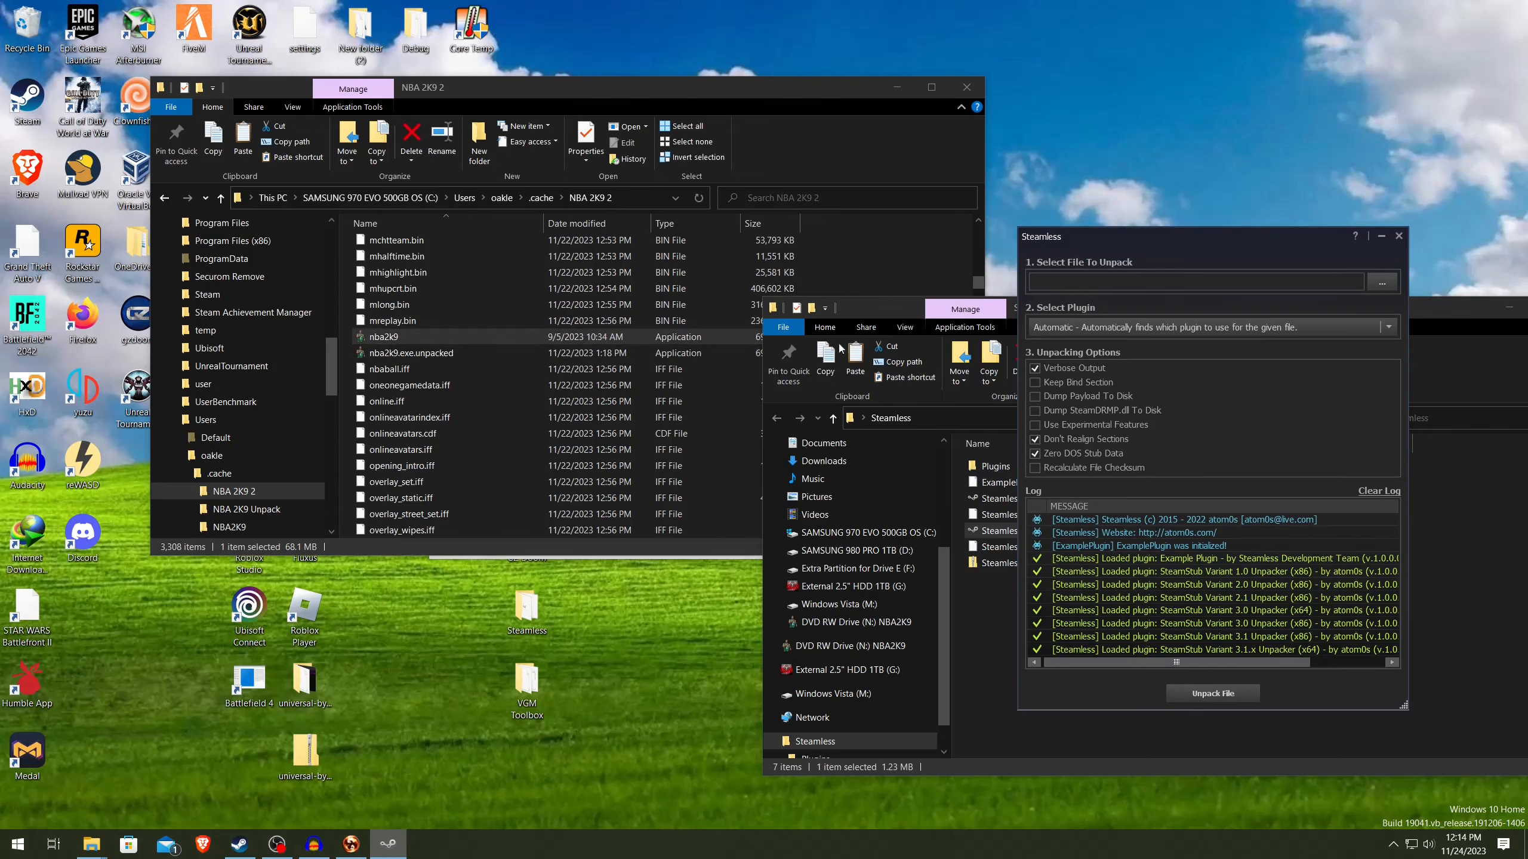
Choose nba2k9 from the NBA 2K9 2 folder as the file to unpack and unpack it with Steamless.
{"action": "left_click", "coordinate": [1382, 283]}
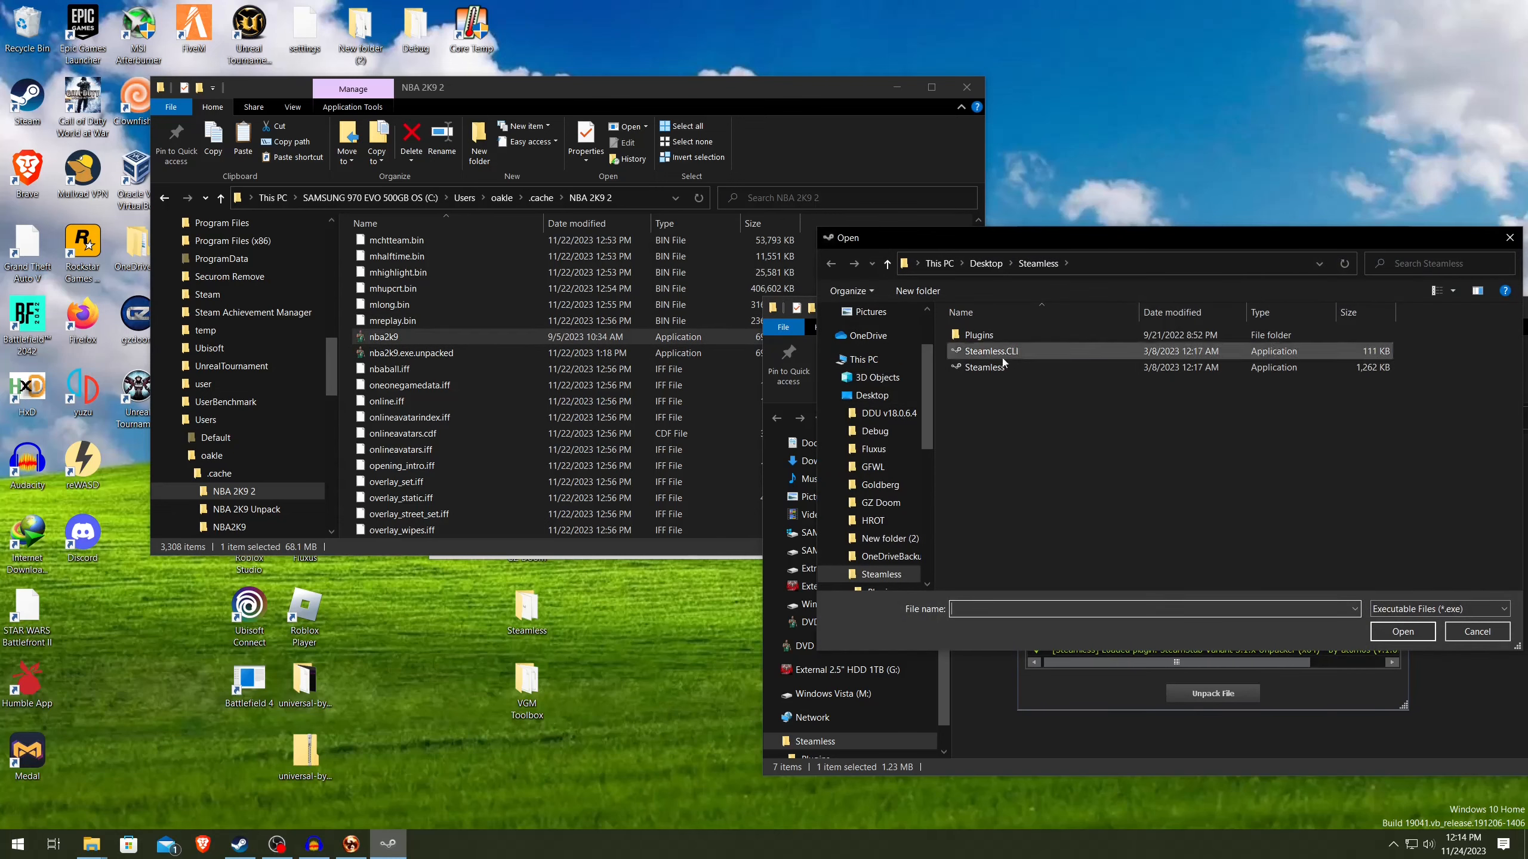
{"action": "left_click", "coordinate": [825, 359]}
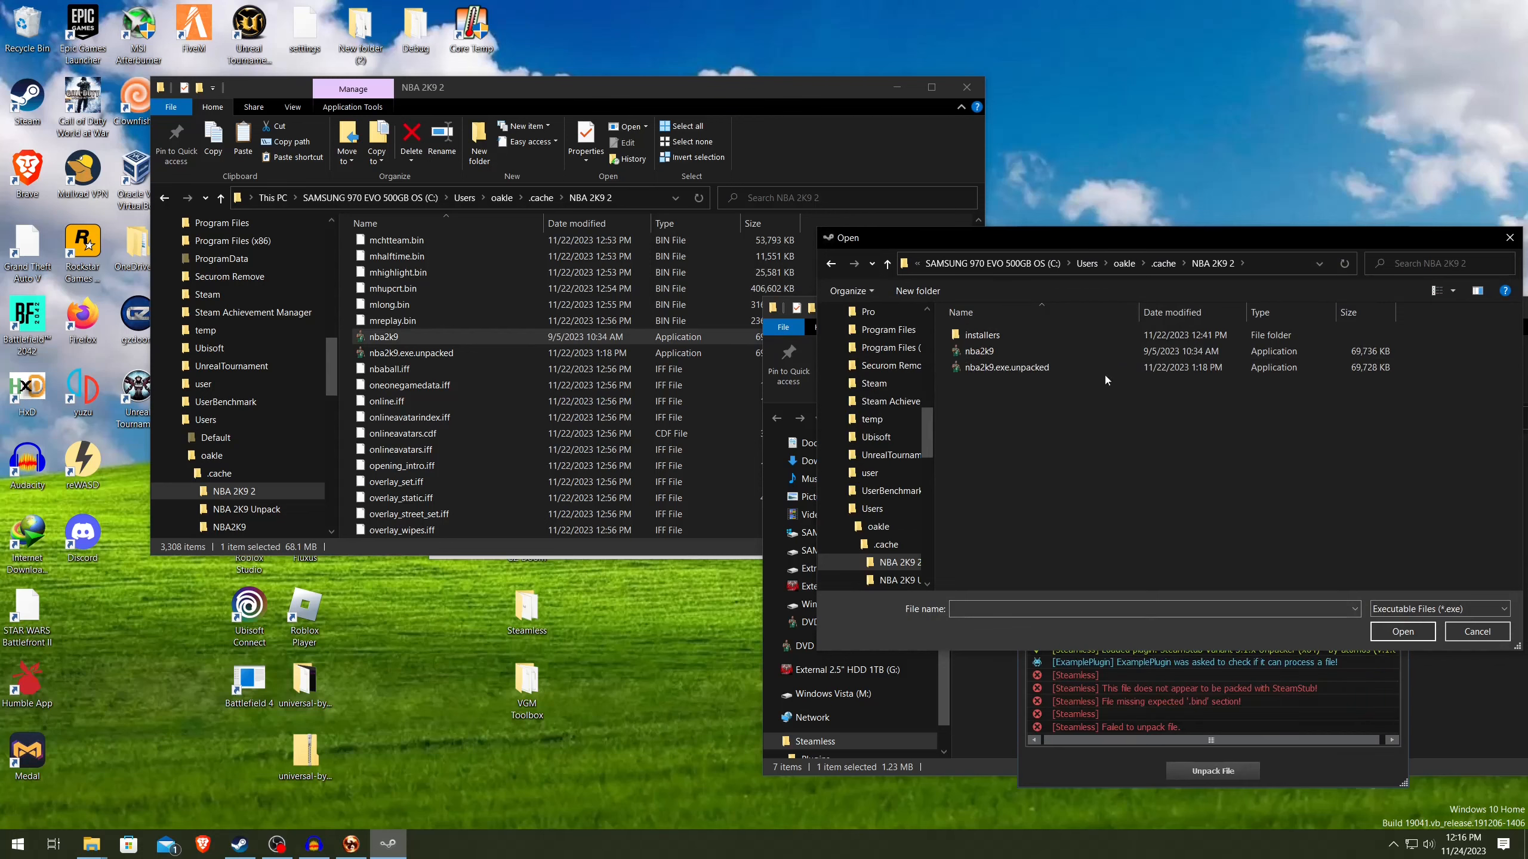
{"action": "left_click", "coordinate": [1004, 349]}
{"action": "left_click", "coordinate": [1398, 631]}
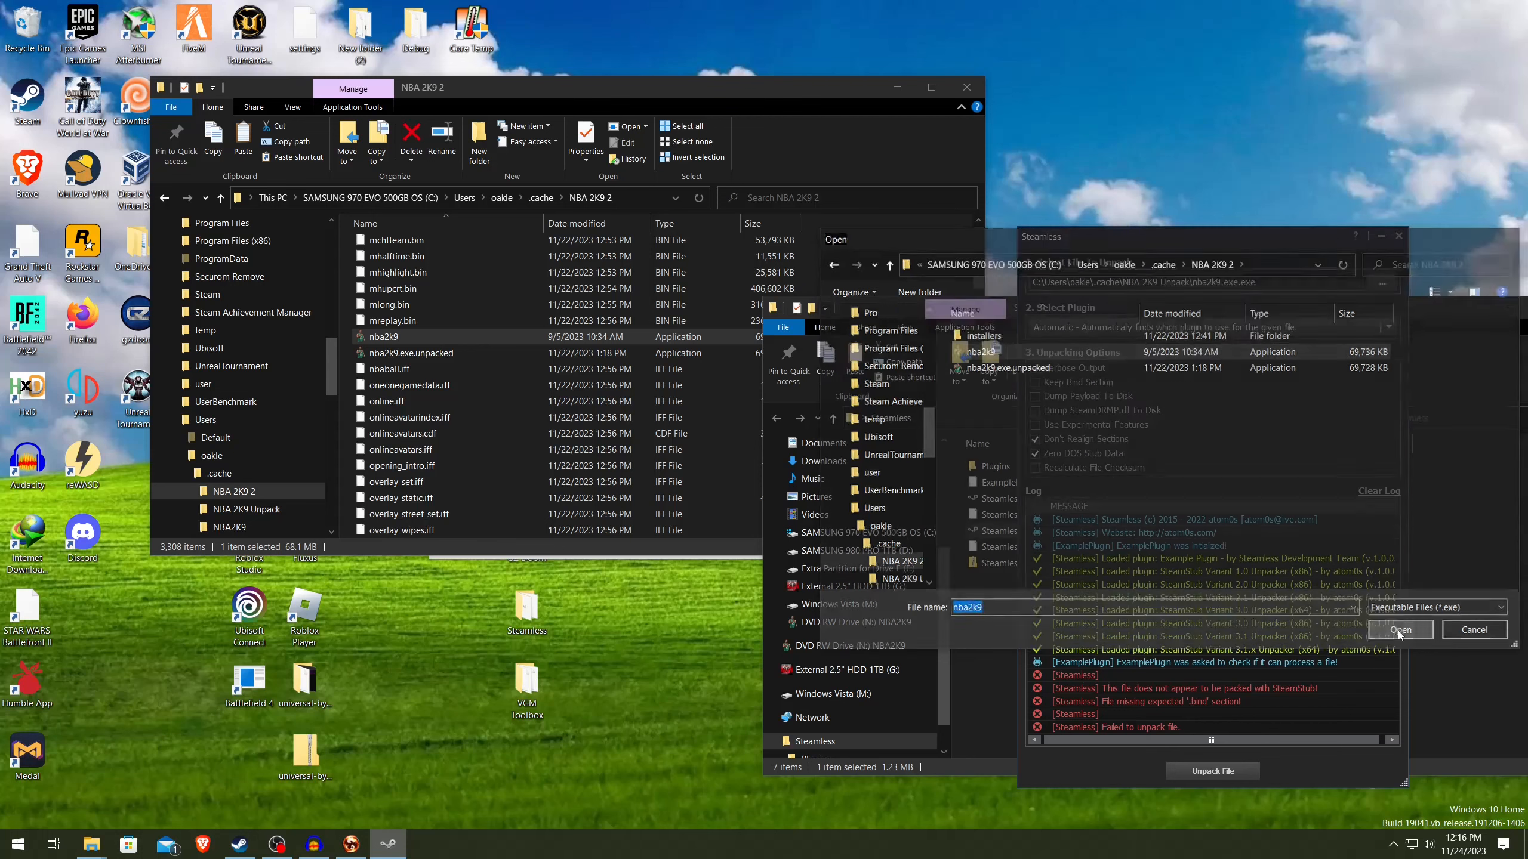
{"action": "left_click", "coordinate": [1214, 773]}
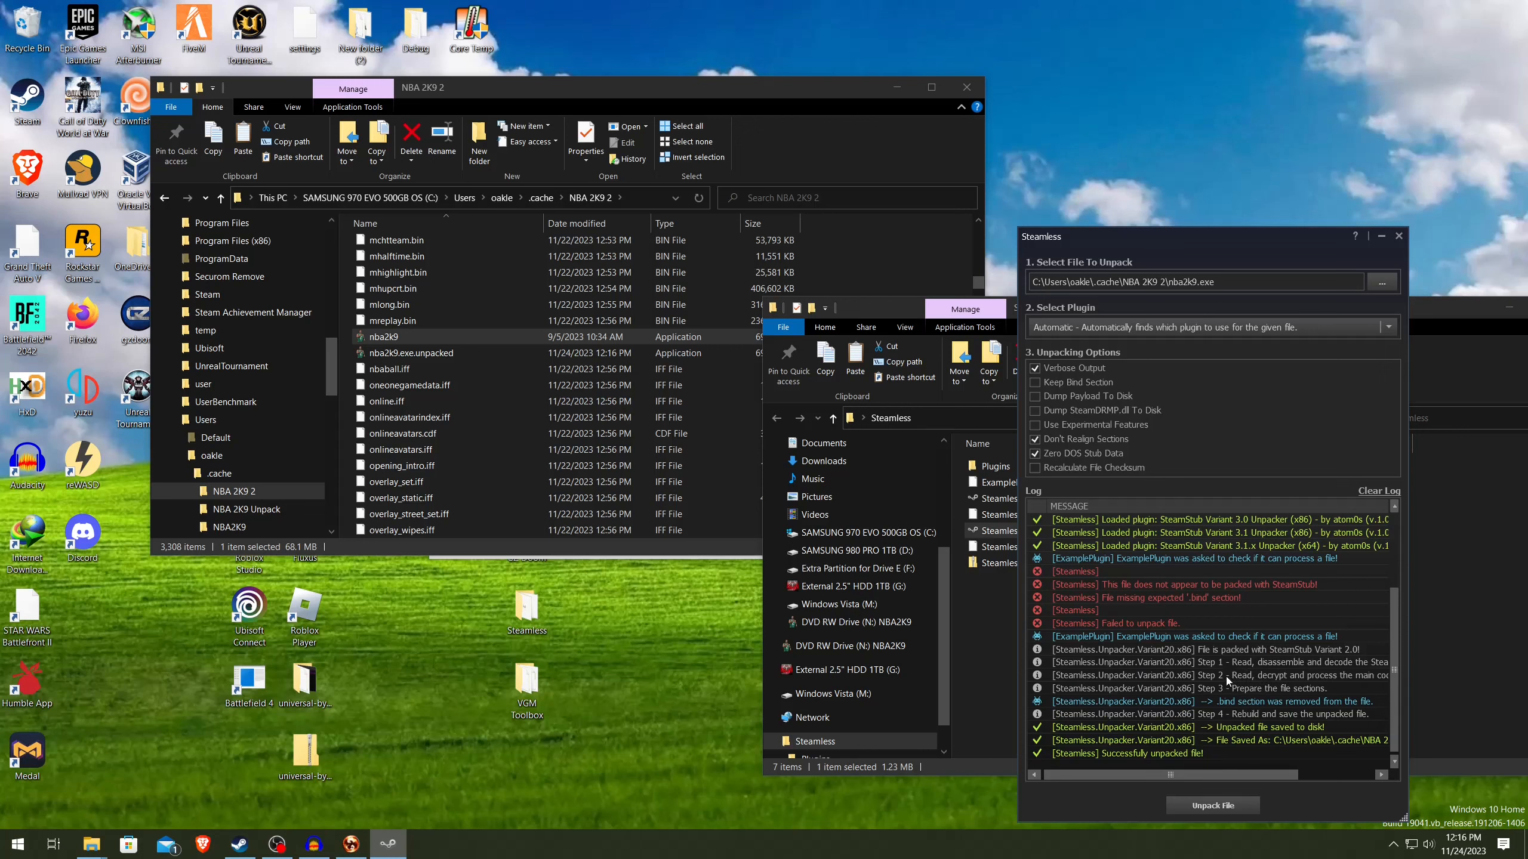
Search the NBA 2K9 2 folder for nba2k9 and run nba2k9.exe.unpacked.
{"action": "left_click", "coordinate": [1005, 620]}
{"action": "scroll", "coordinate": [864, 578], "scroll_direction": "up", "scroll_amount": 2}
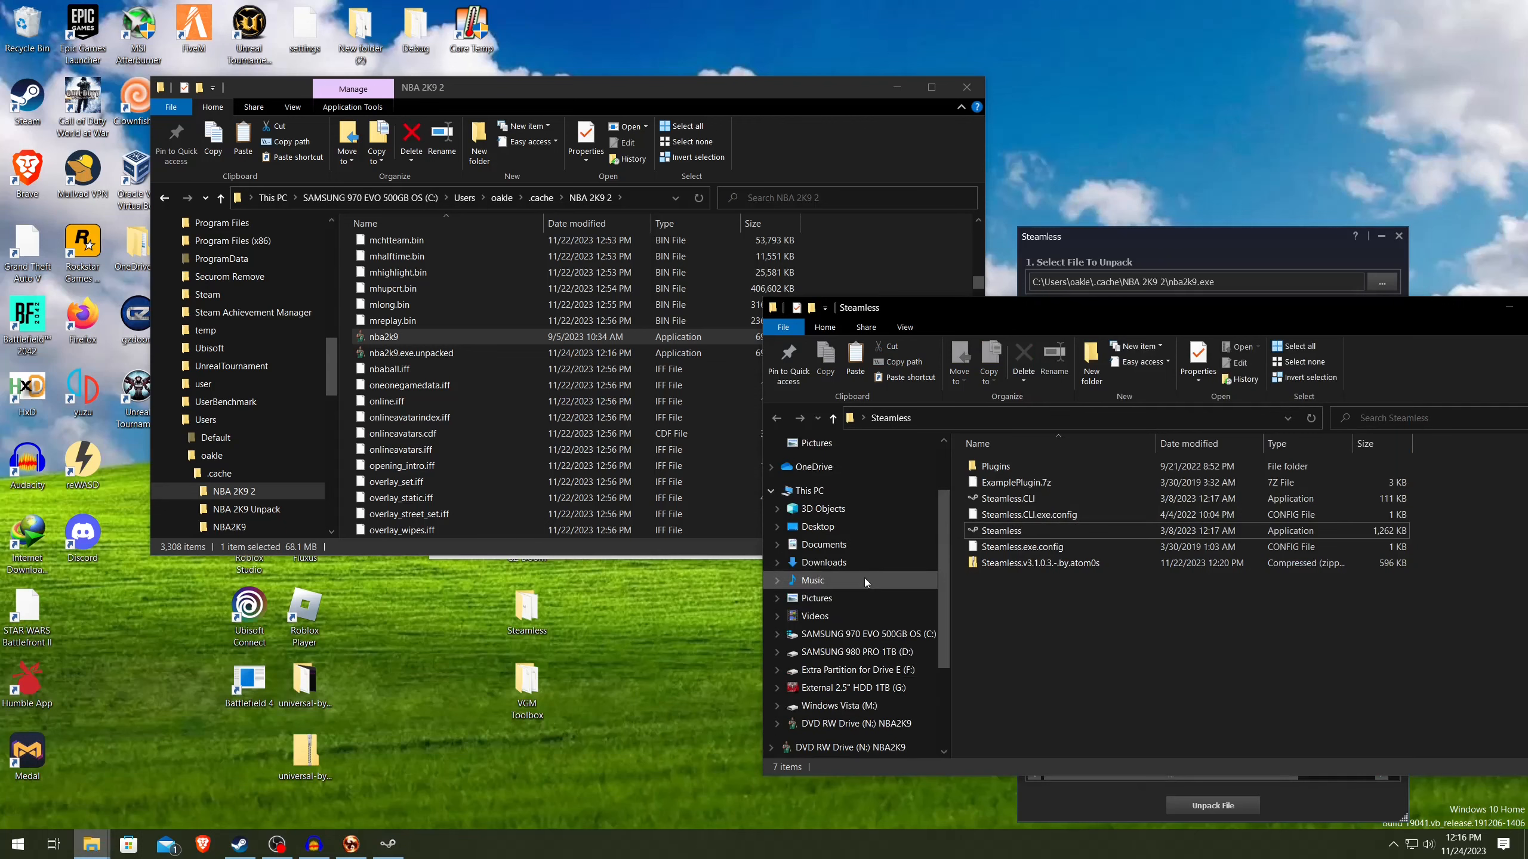
{"action": "scroll", "coordinate": [864, 578], "scroll_direction": "up", "scroll_amount": 2}
{"action": "left_click", "coordinate": [824, 473]}
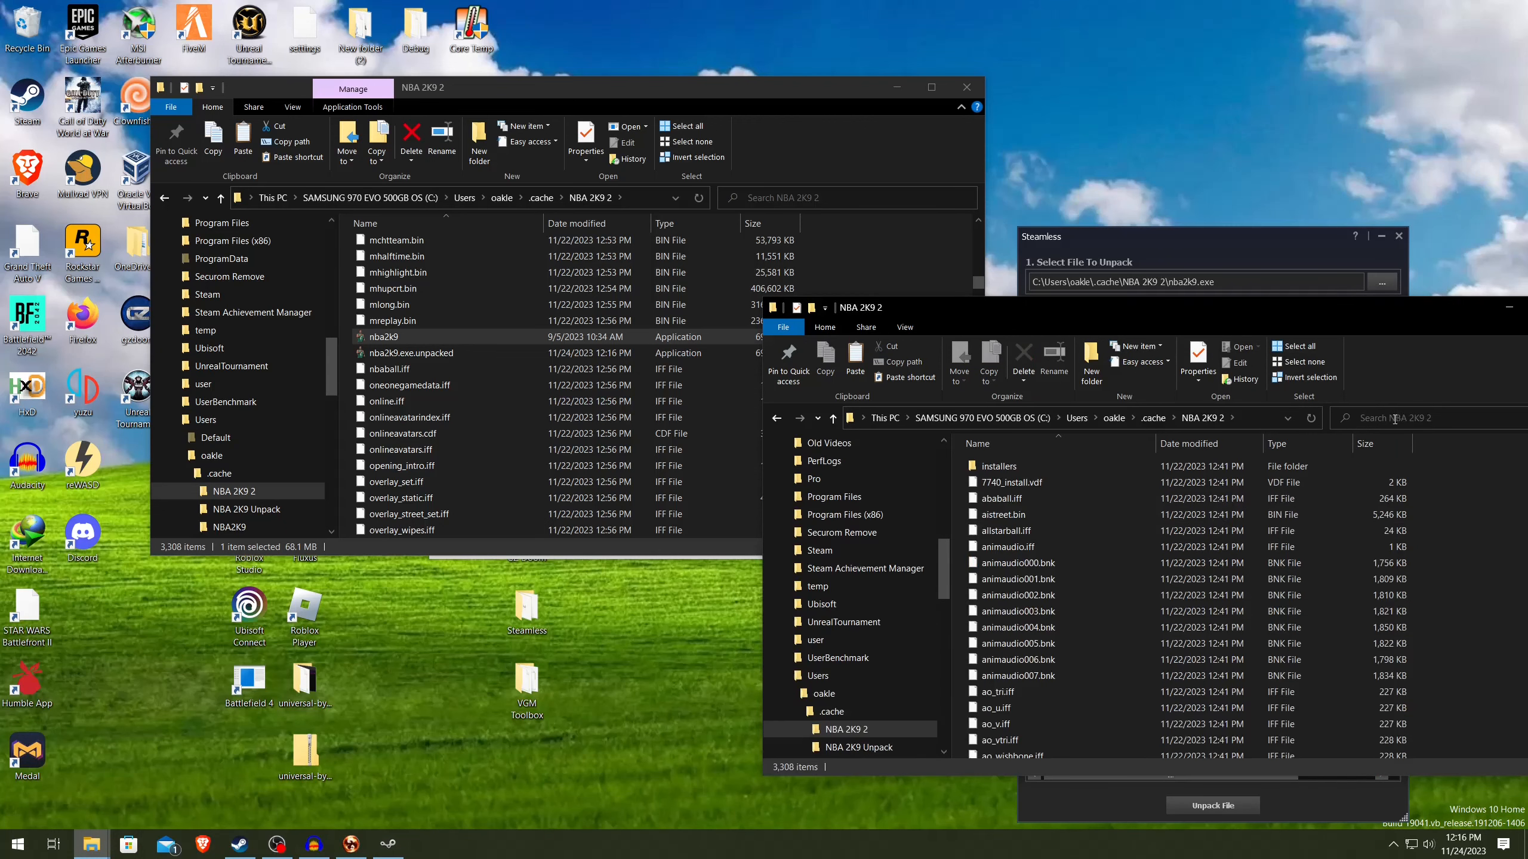
{"action": "left_click", "coordinate": [1395, 420]}
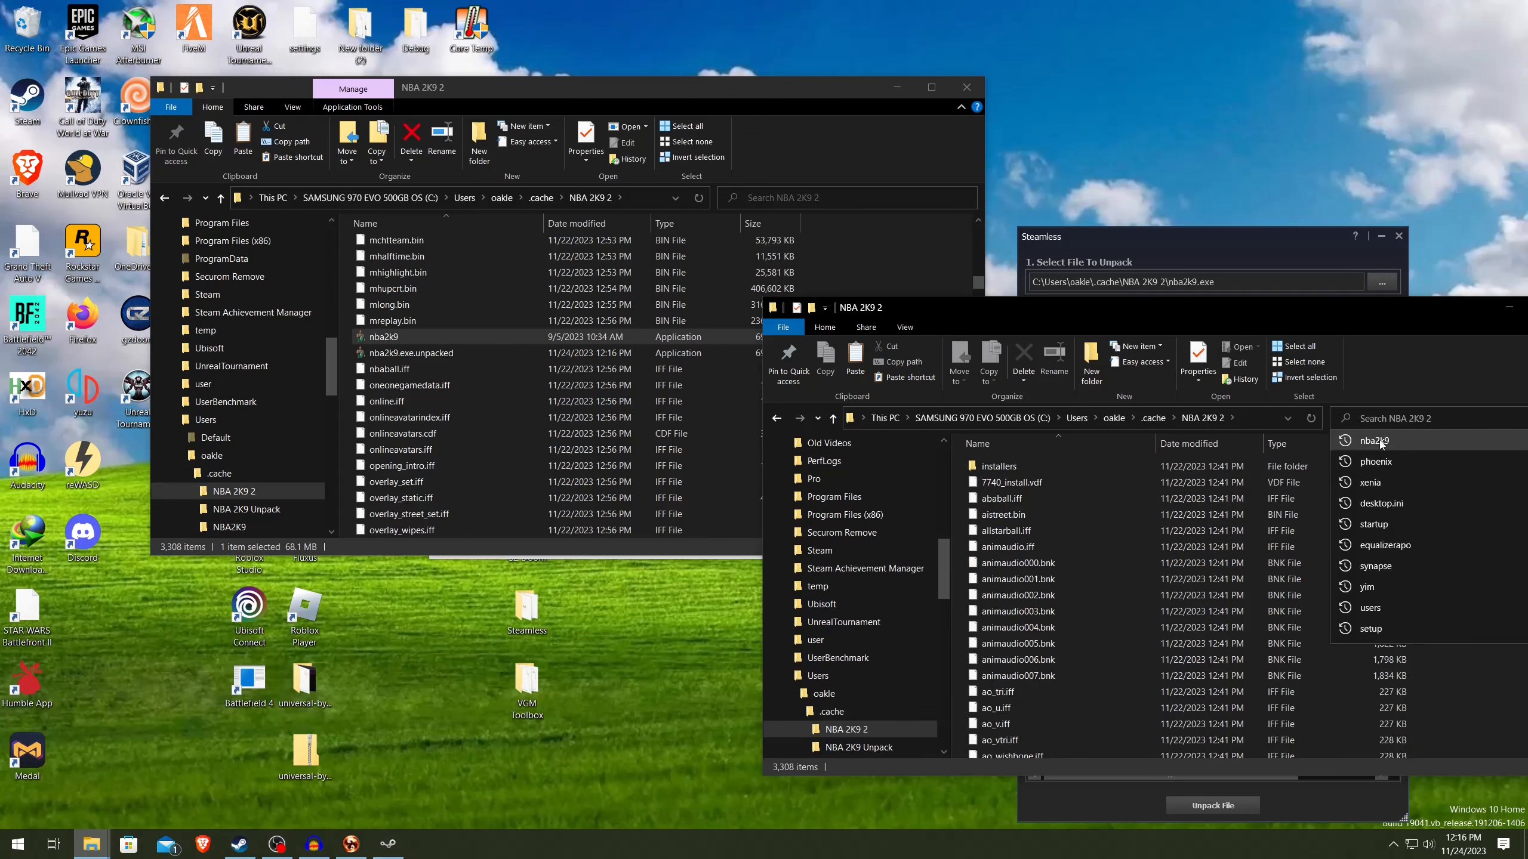
{"action": "left_click", "coordinate": [1374, 440]}
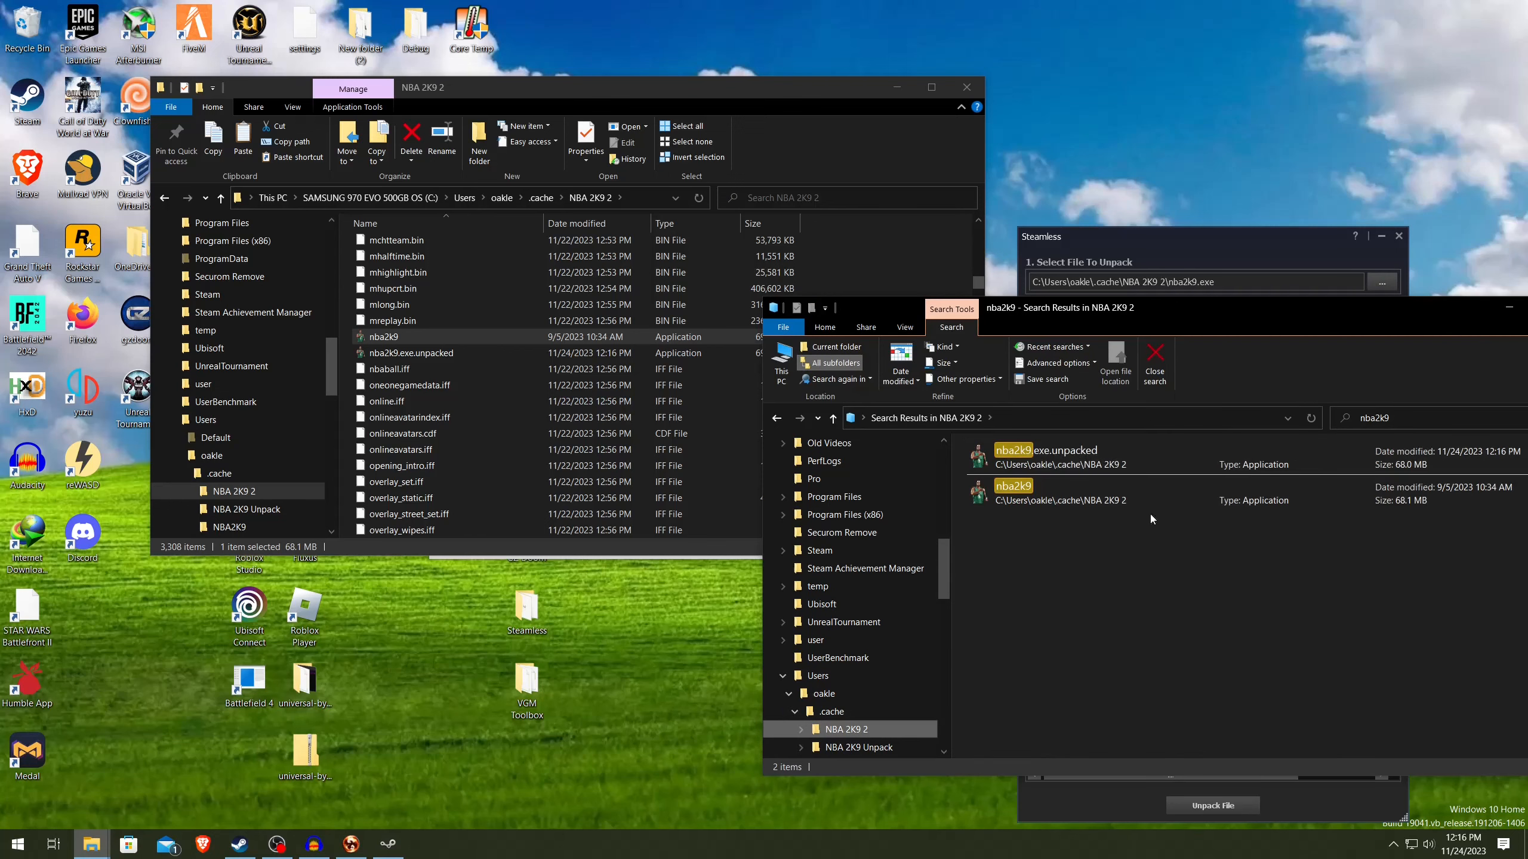
{"action": "double_click", "coordinate": [1115, 450]}
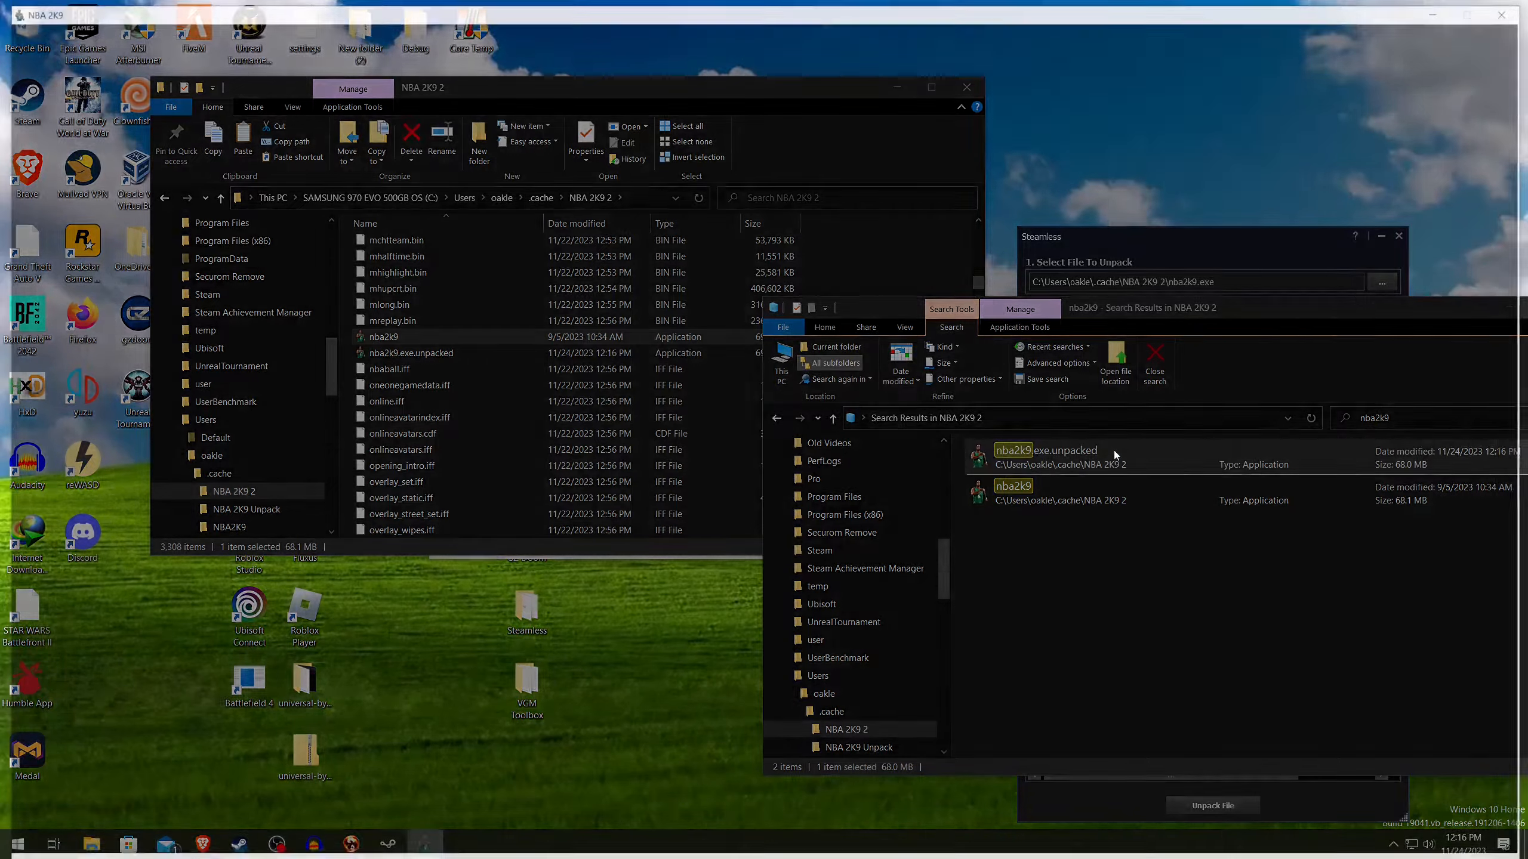